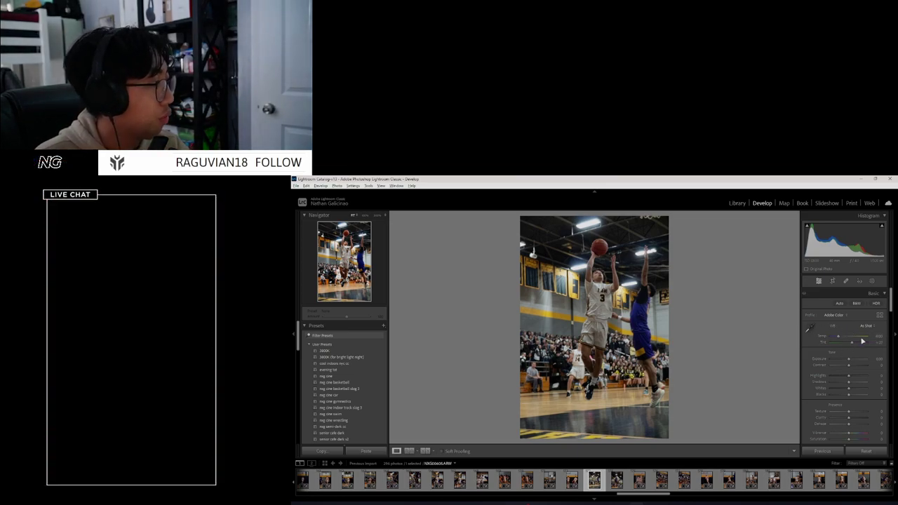
Set white balance by sampling a neutral tone in the layup photo
scroll(865, 326, down, 1)
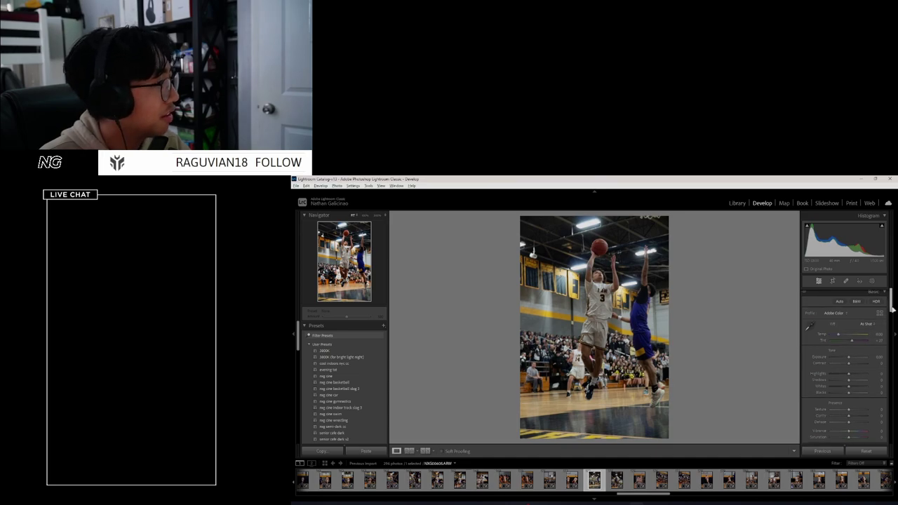
click(809, 324)
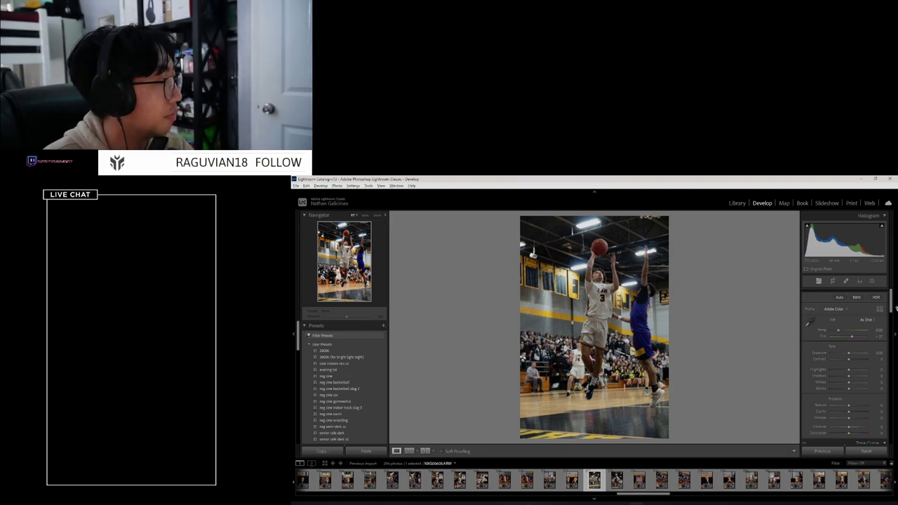
scroll(891, 302, down, 1)
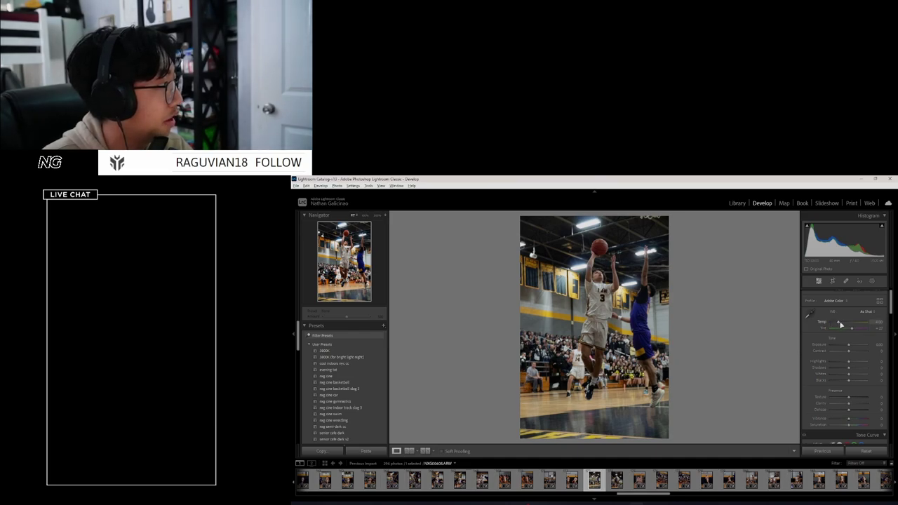
scroll(832, 348, down, 1)
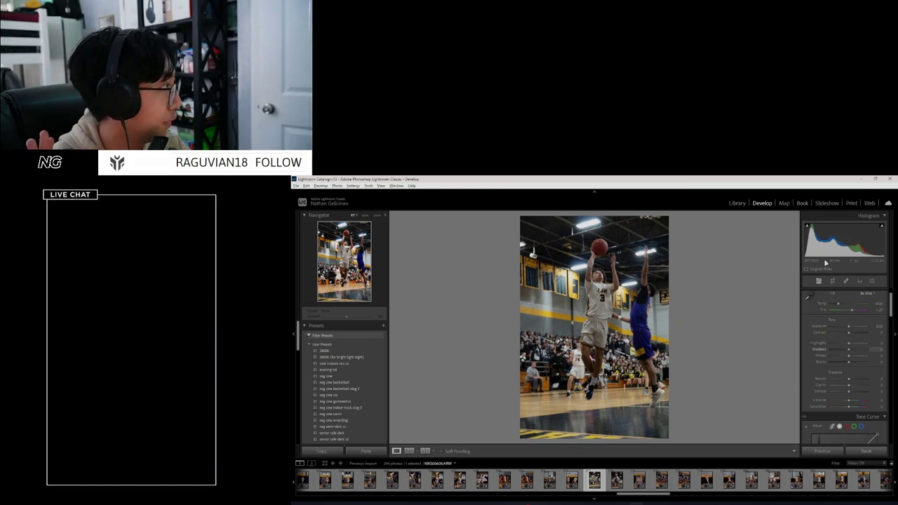
Test brighter exposure, check the wall banners up close, then reset Exposure and Shadows to zero
drag(849, 327, 855, 330)
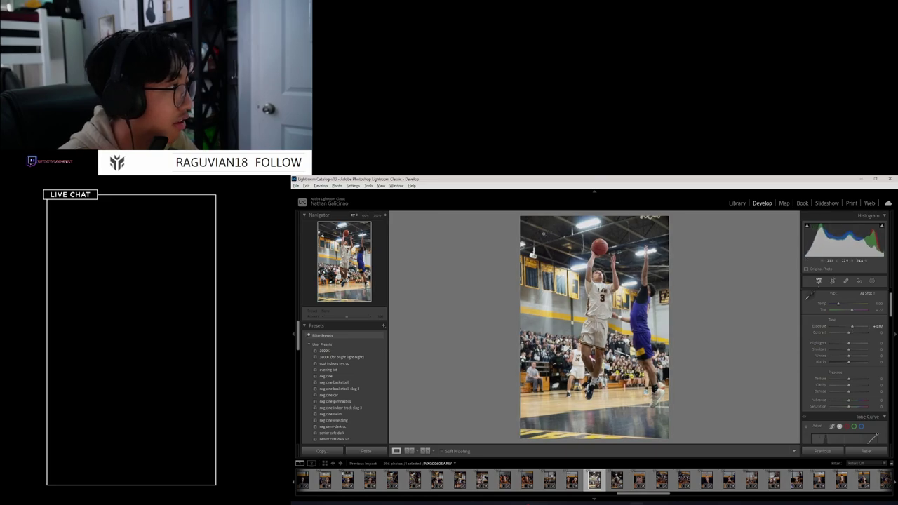
click(546, 240)
drag(626, 287, 726, 344)
click(726, 344)
double_click(852, 326)
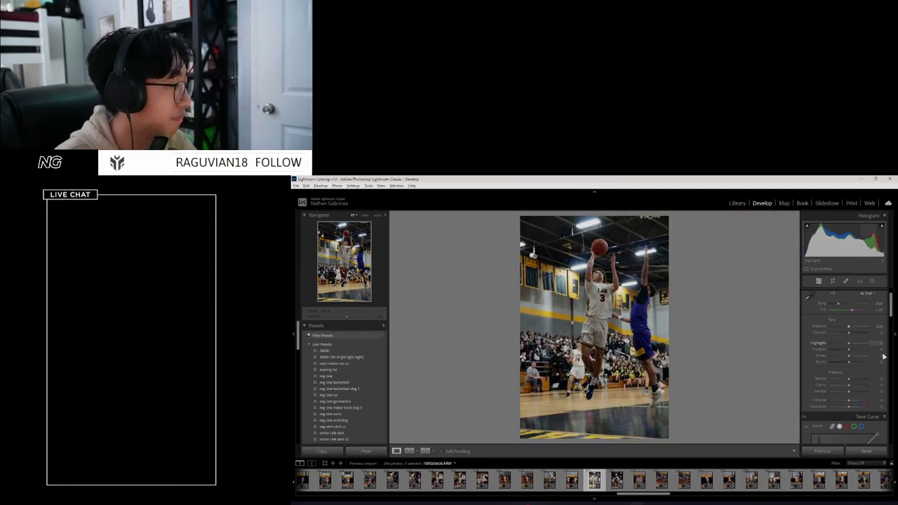
double_click(853, 349)
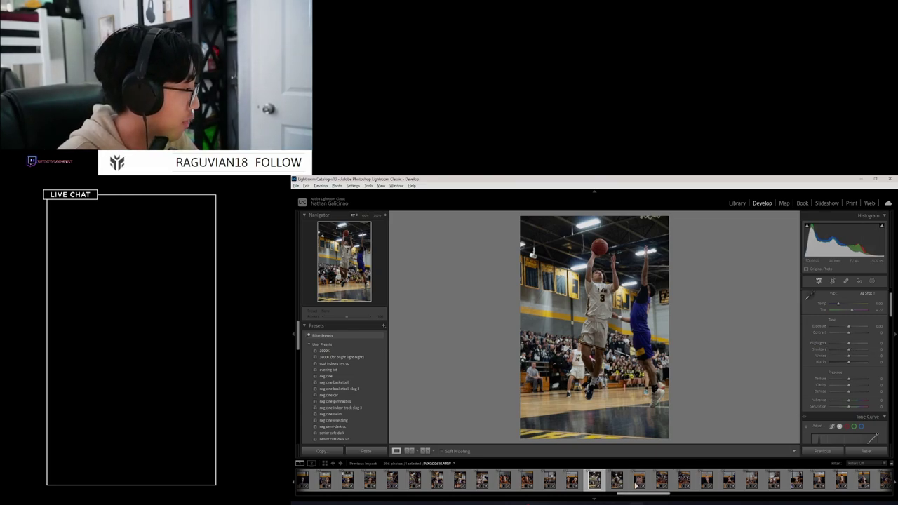
Raise Highlights and Shadows slightly, and pull Whites and Blacks down
drag(849, 343, 853, 345)
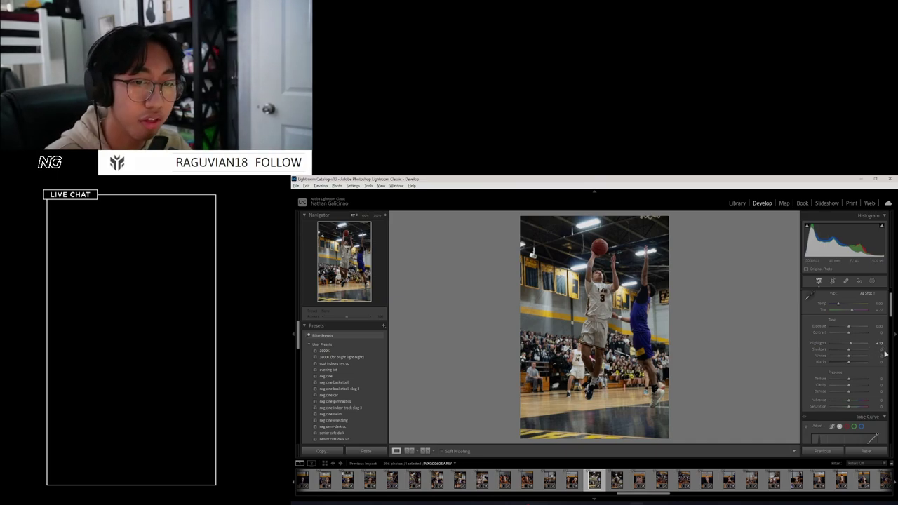
drag(880, 348, 890, 348)
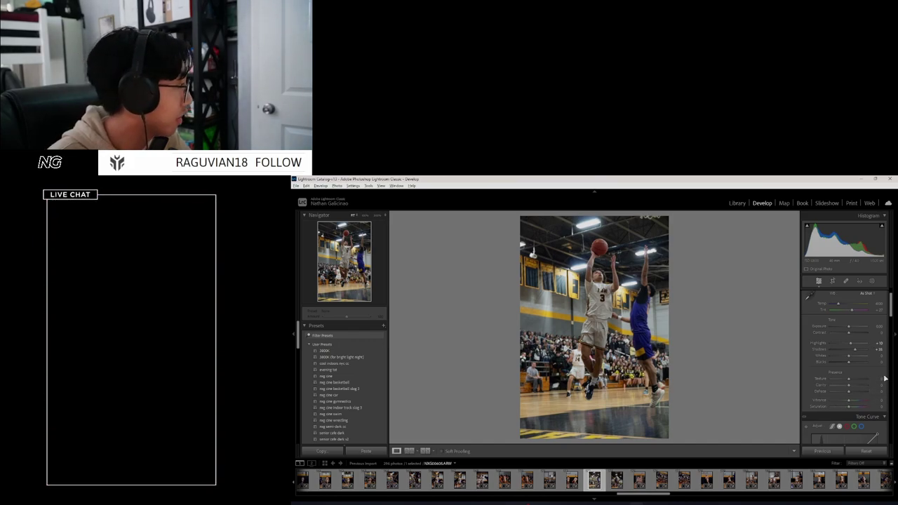
drag(848, 355, 840, 356)
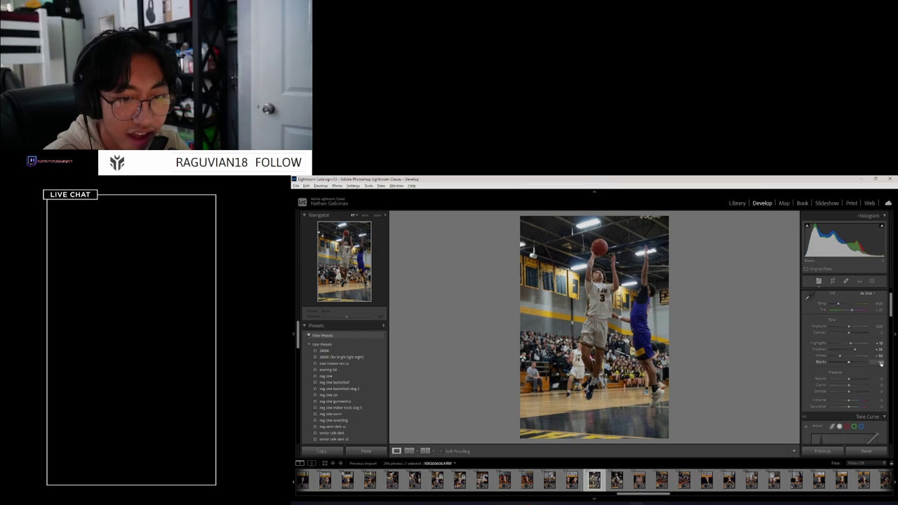
drag(882, 363, 880, 364)
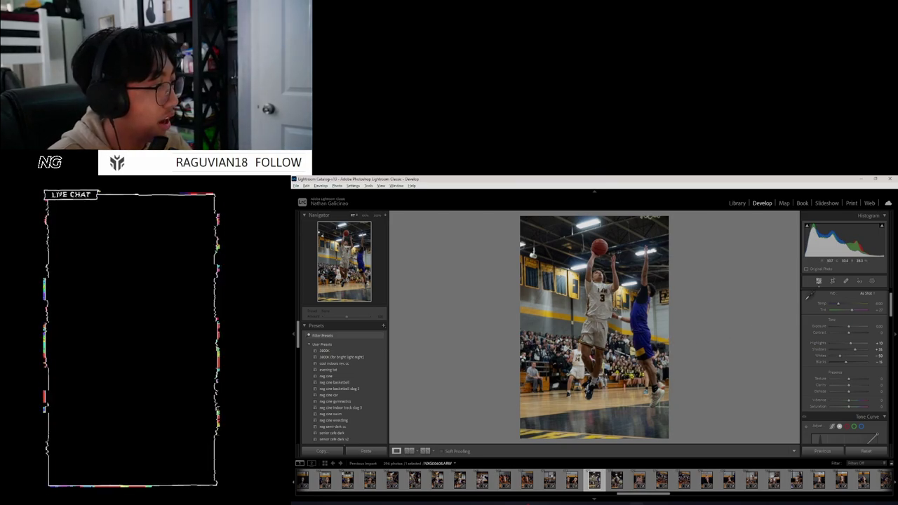
Compare the edit with the original and bring the presence sliders into view
key(backslash)
key(backslash)
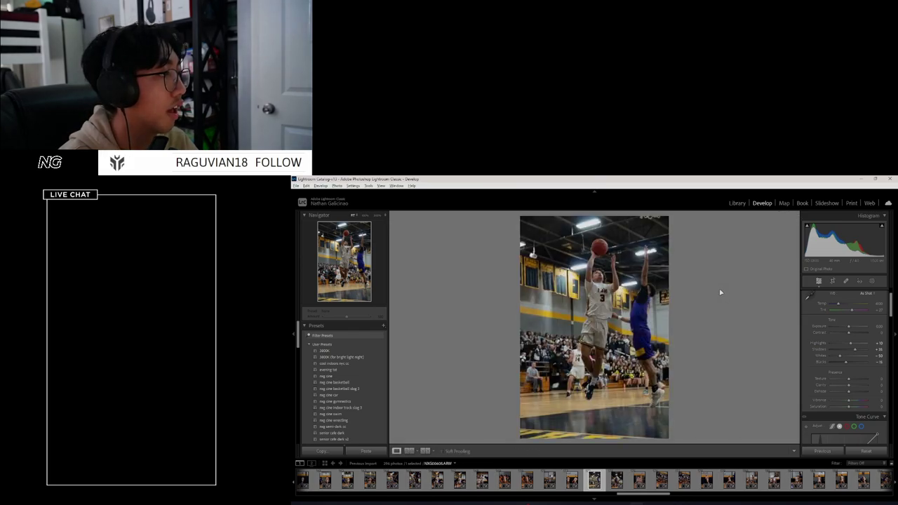
key(backslash)
key(backslash)
key(backslash)
key(backslash)
key(backslash)
key(backslash)
key(backslash)
key(backslash)
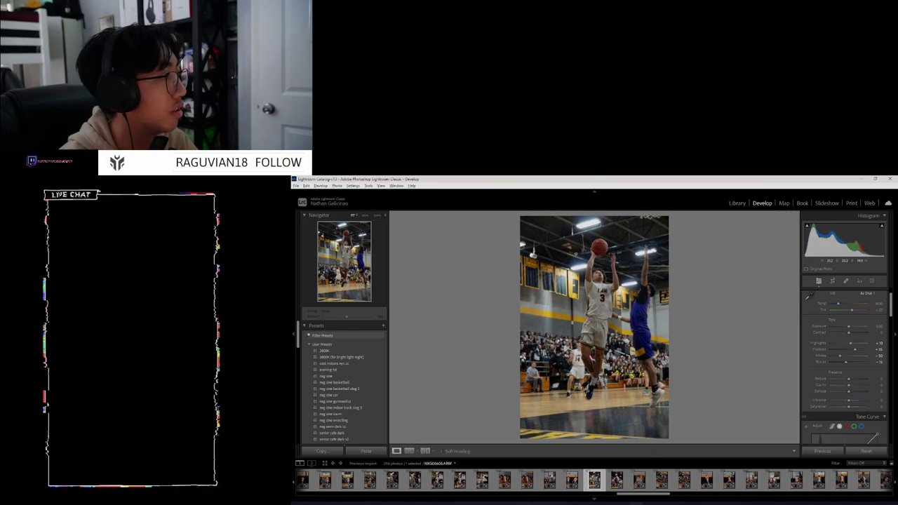
key(ctrl+2)
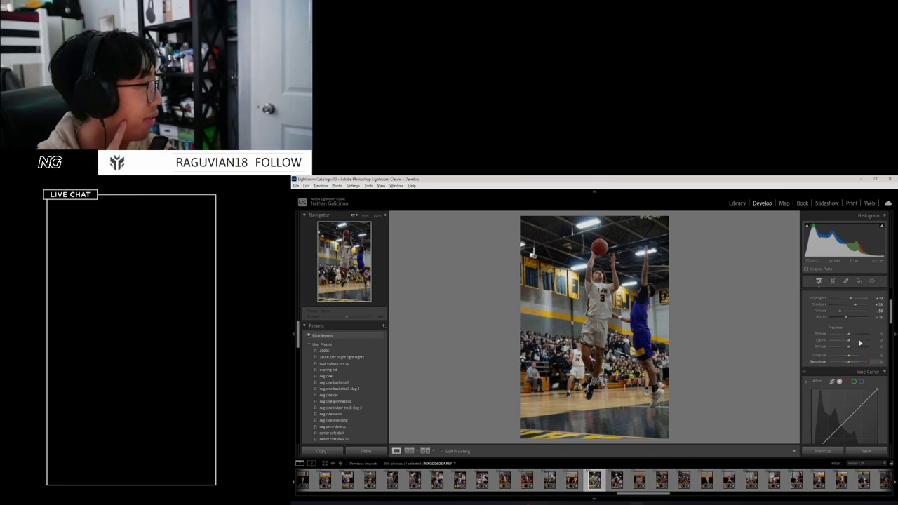
Add Texture, set Clarity to 10, and check the jersey number 3 at 1:1
drag(849, 334, 854, 335)
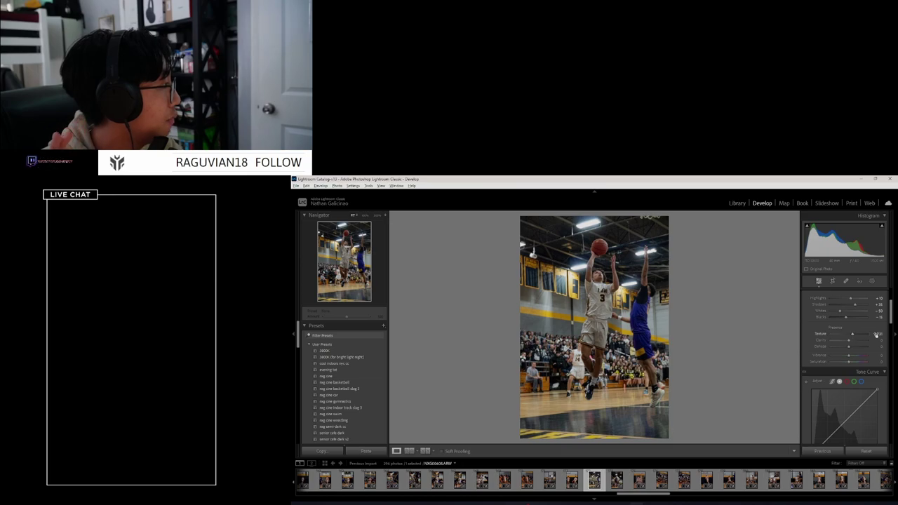
click(877, 341)
text(10)
key(Return)
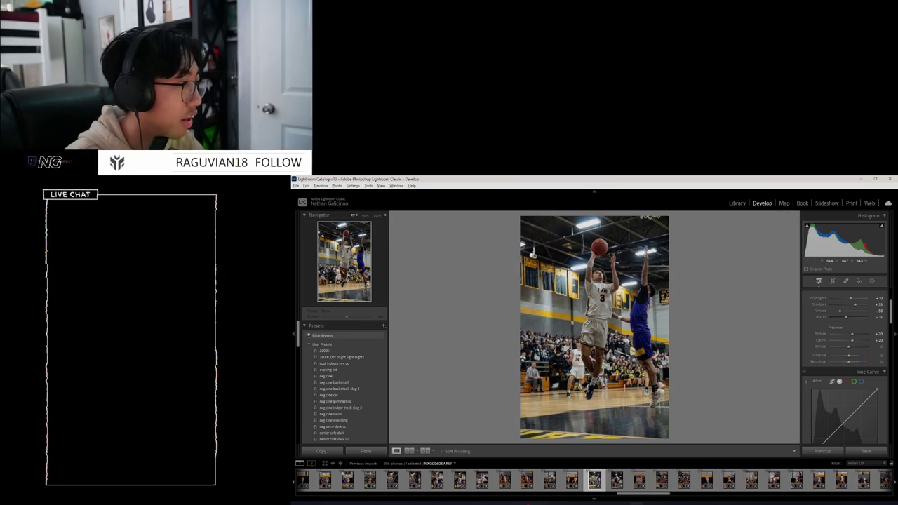
click(597, 297)
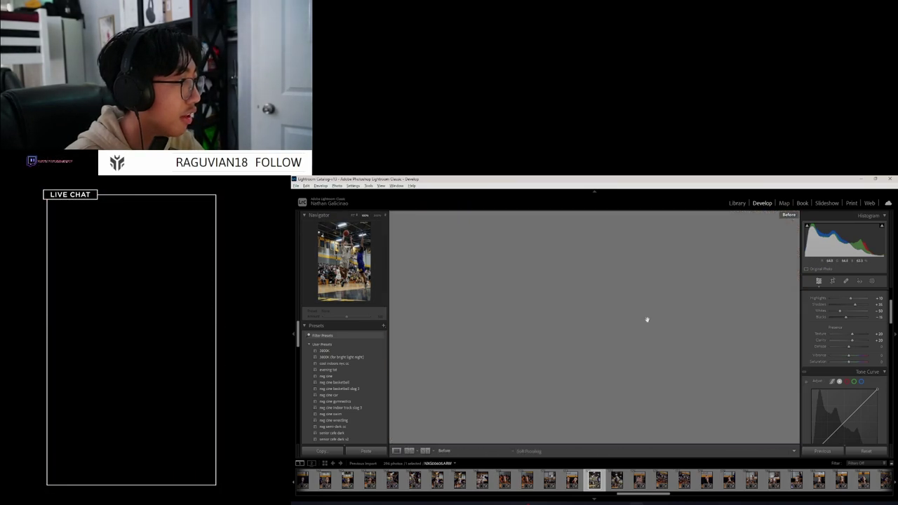
click(648, 320)
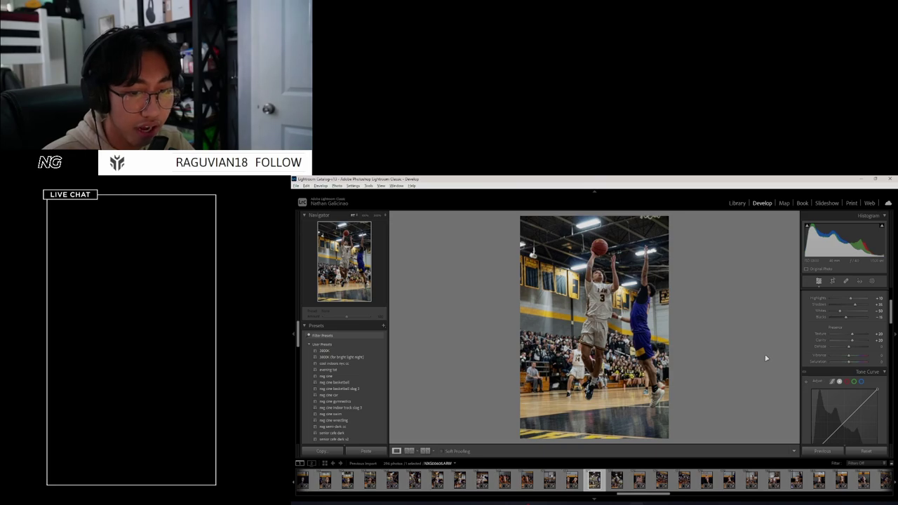
Scroll the right panel to locate the Color Mixer HSL Hue sliders
scroll(856, 330, down, 3)
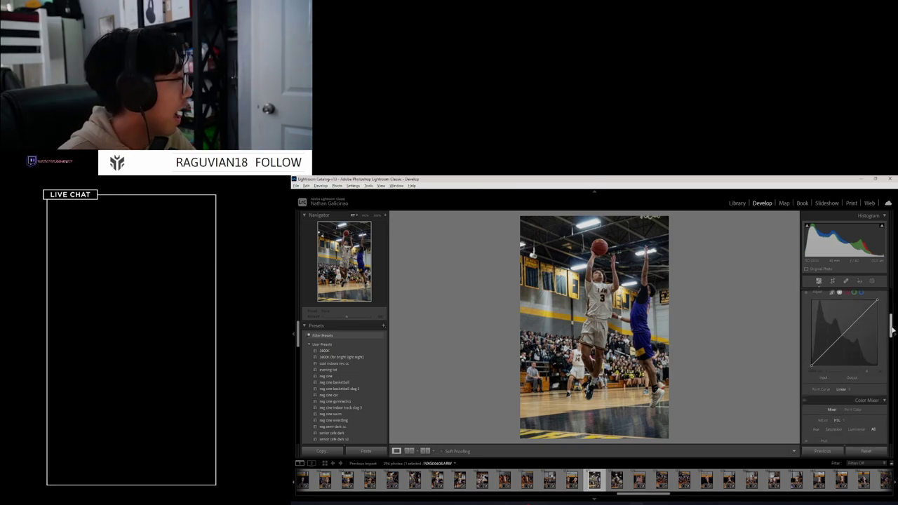
scroll(870, 343, up, 1)
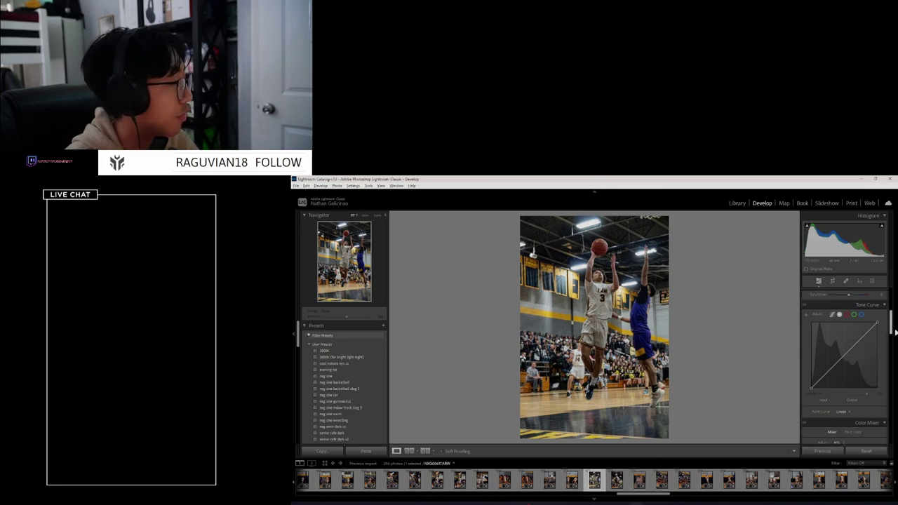
scroll(894, 337, down, 2)
scroll(896, 337, down, 3)
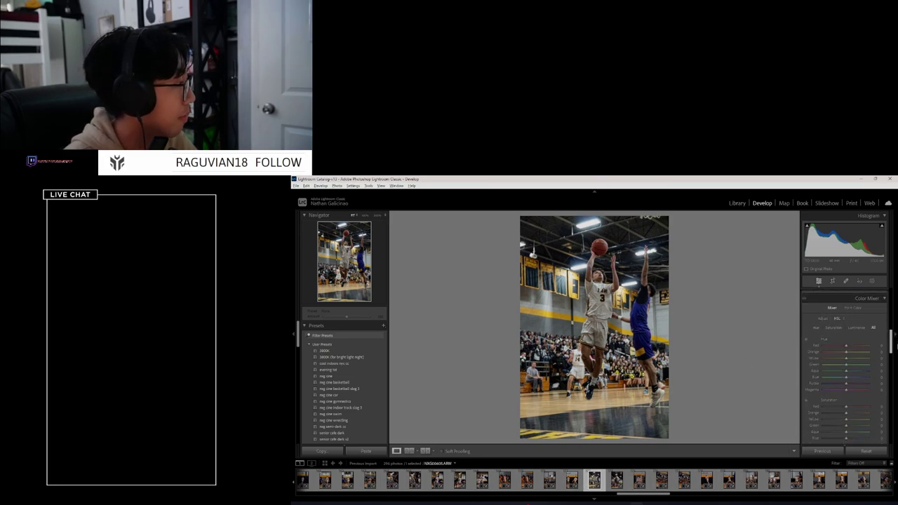
scroll(895, 349, up, 1)
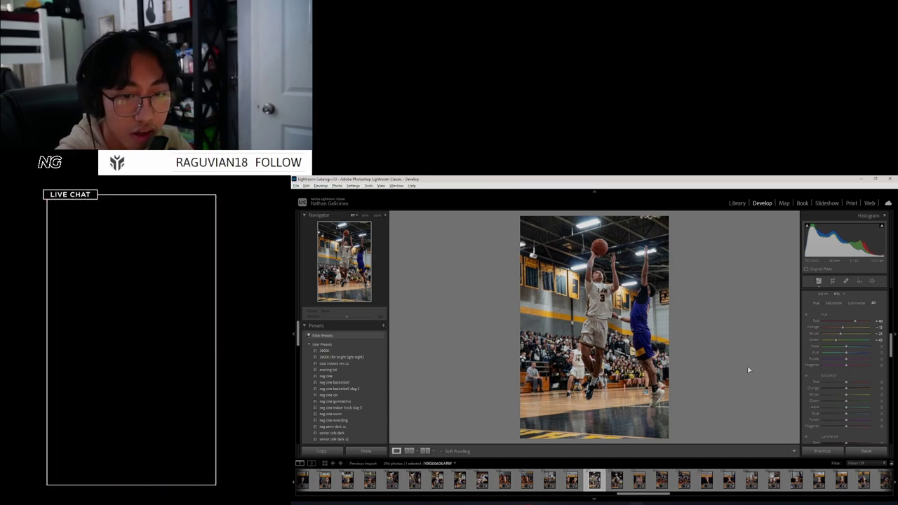
text(10)
key(Return)
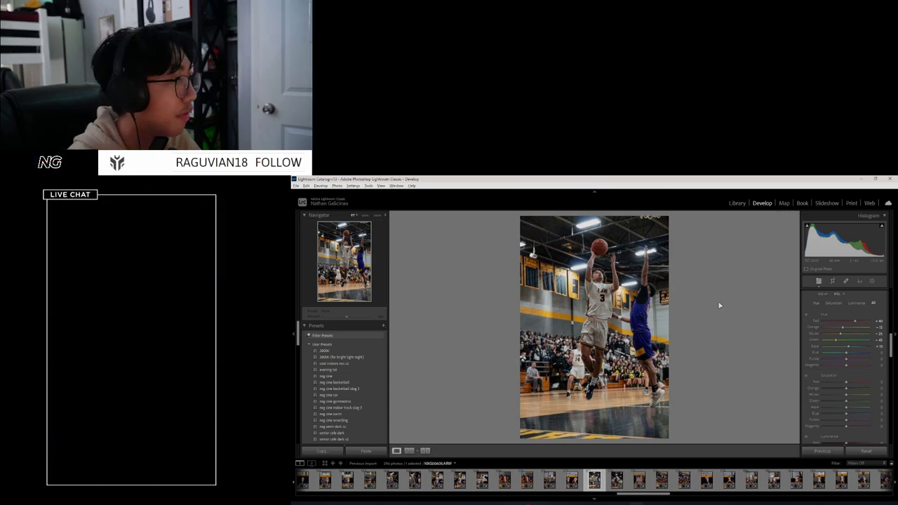
click(577, 340)
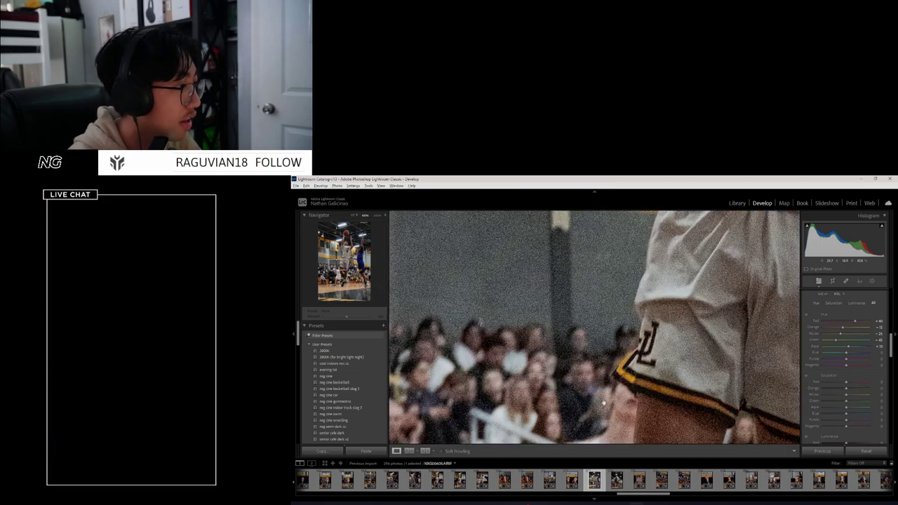
key(backslash)
drag(644, 370, 581, 323)
key(backslash)
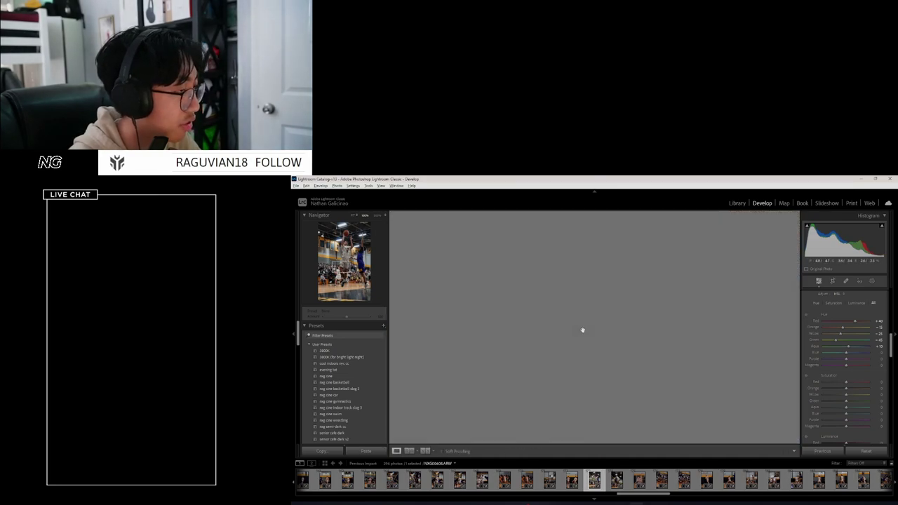
click(653, 314)
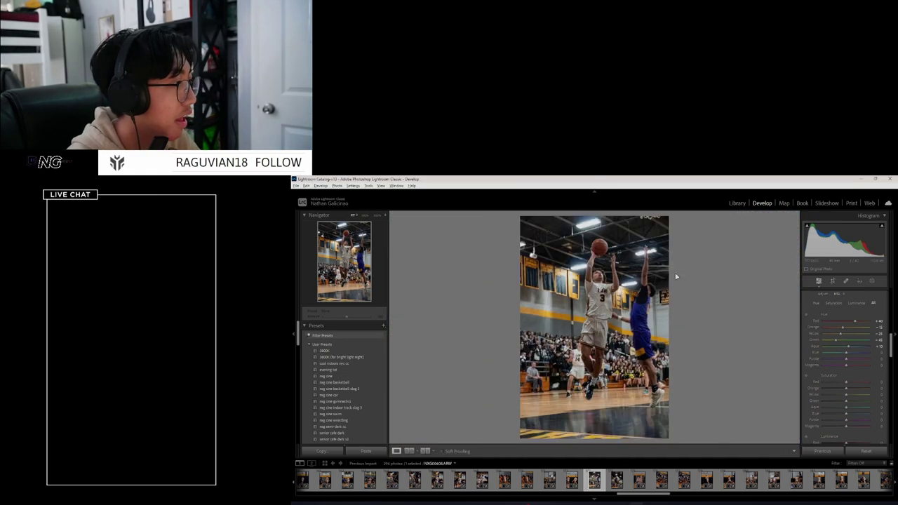
key(backslash)
key(backslash)
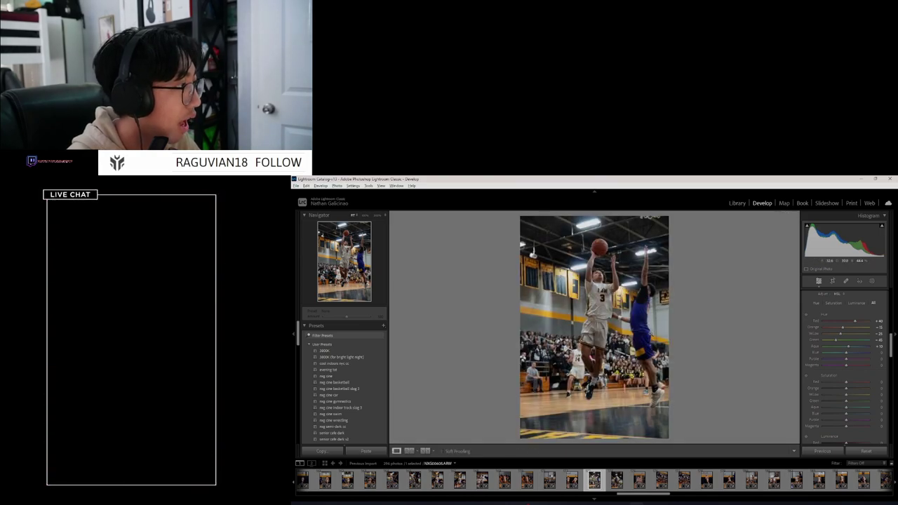
click(602, 325)
key(backslash)
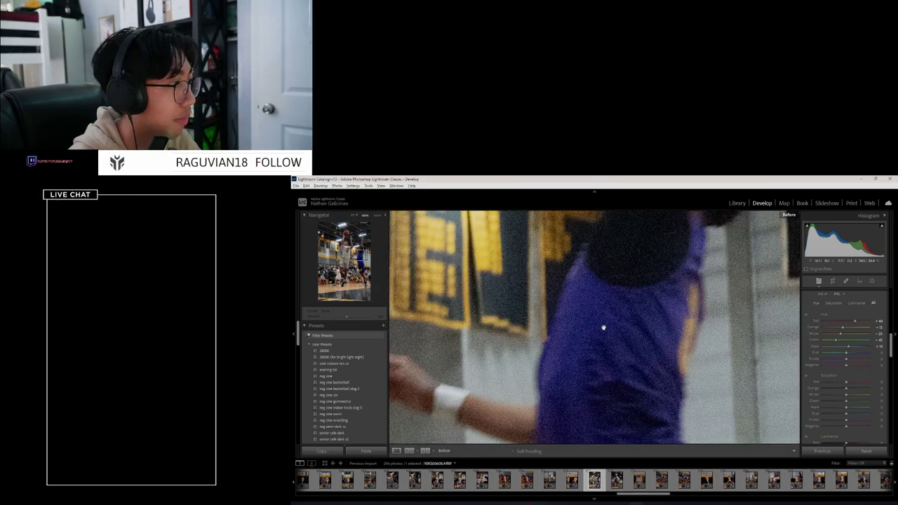
key(backslash)
click(617, 337)
key(backslash)
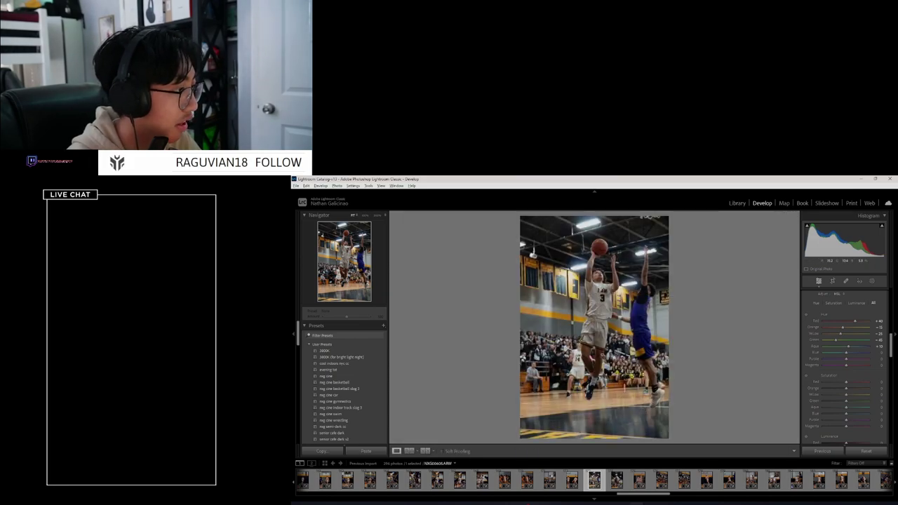
click(624, 398)
key(backslash)
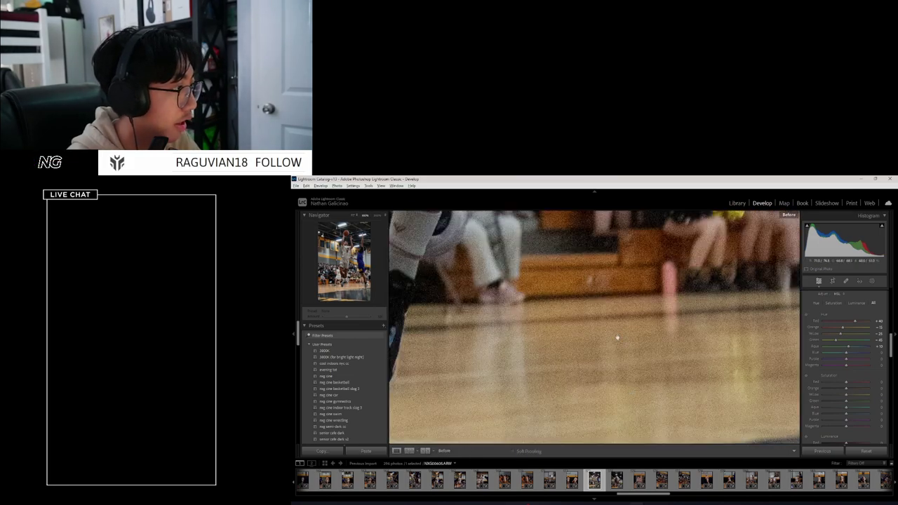
key(backslash)
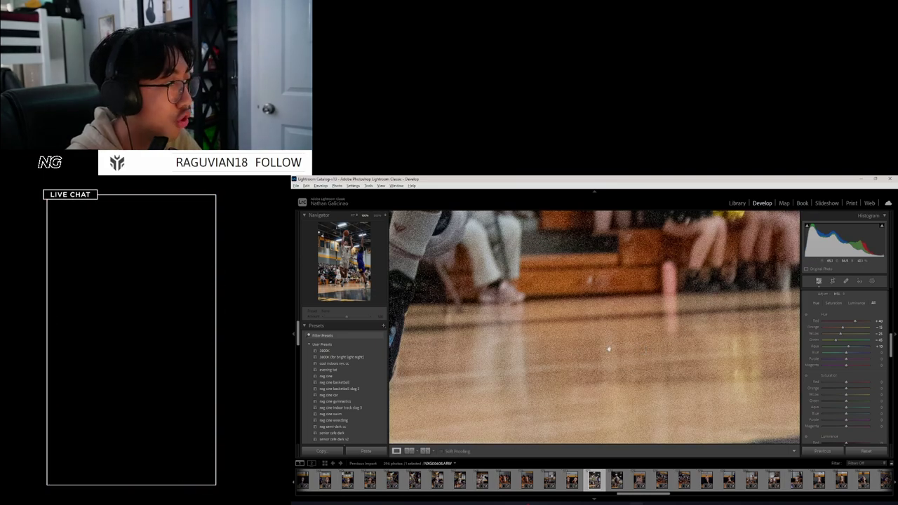
click(618, 352)
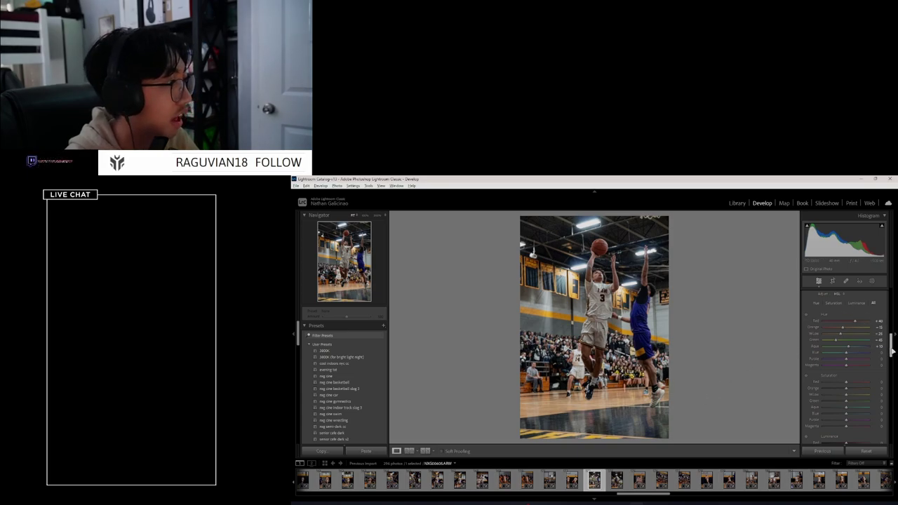
drag(893, 350, 892, 315)
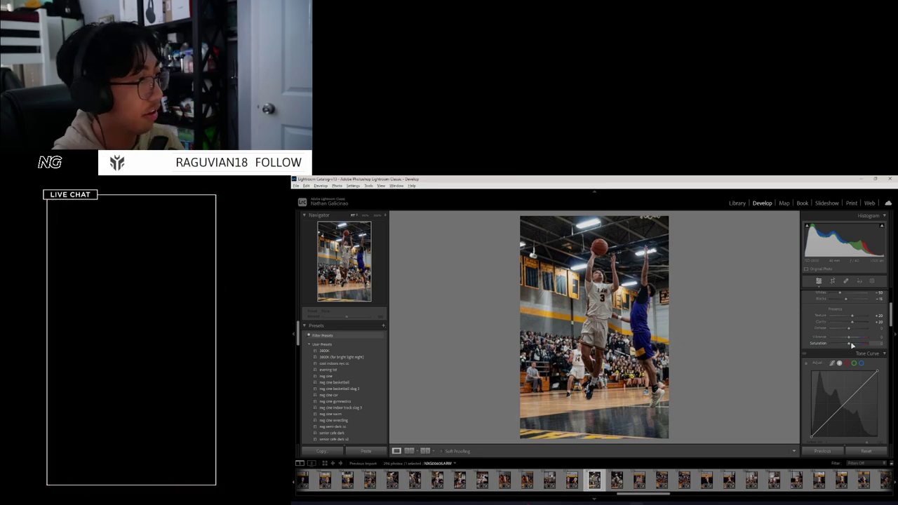
drag(892, 315, 892, 351)
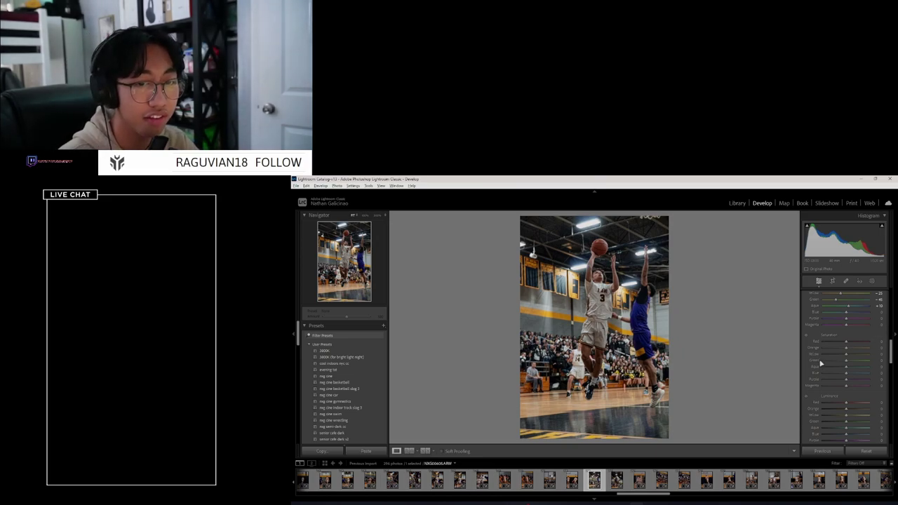
Boost Red and Orange saturation to +40 and compare against the original
click(857, 345)
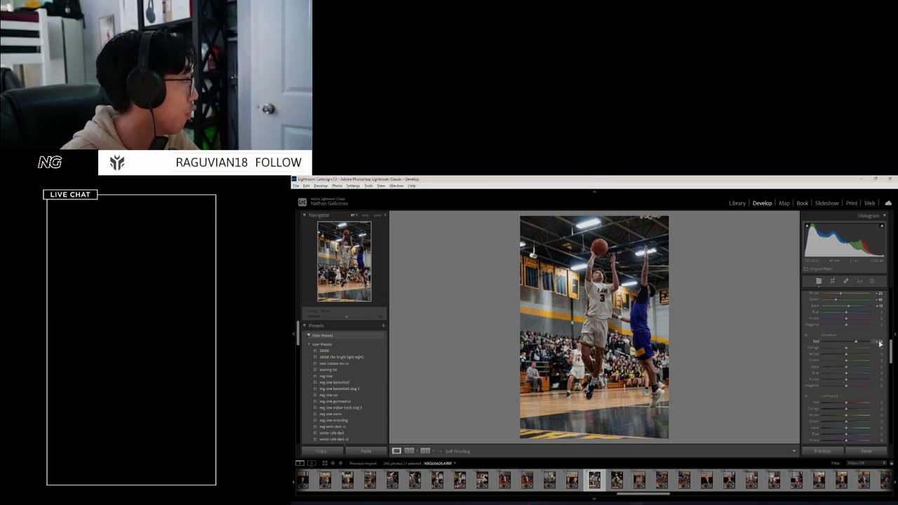
click(852, 348)
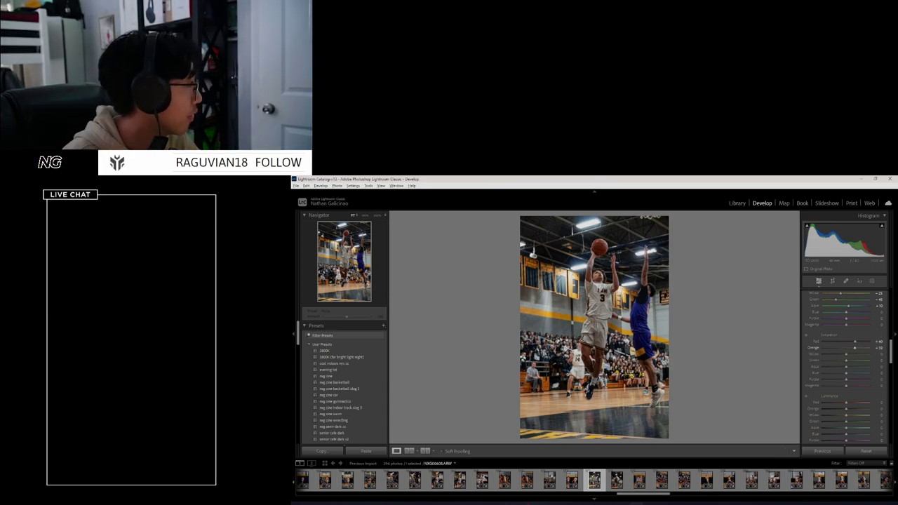
click(855, 347)
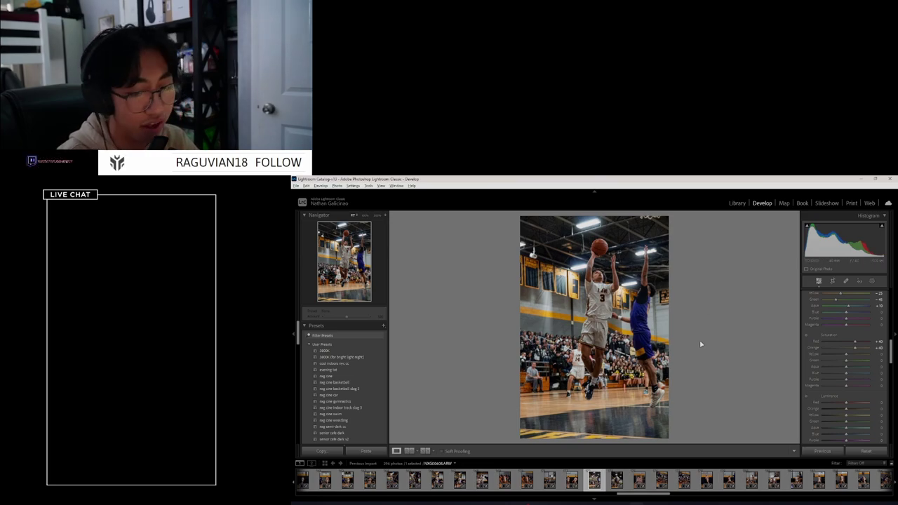
key(t)
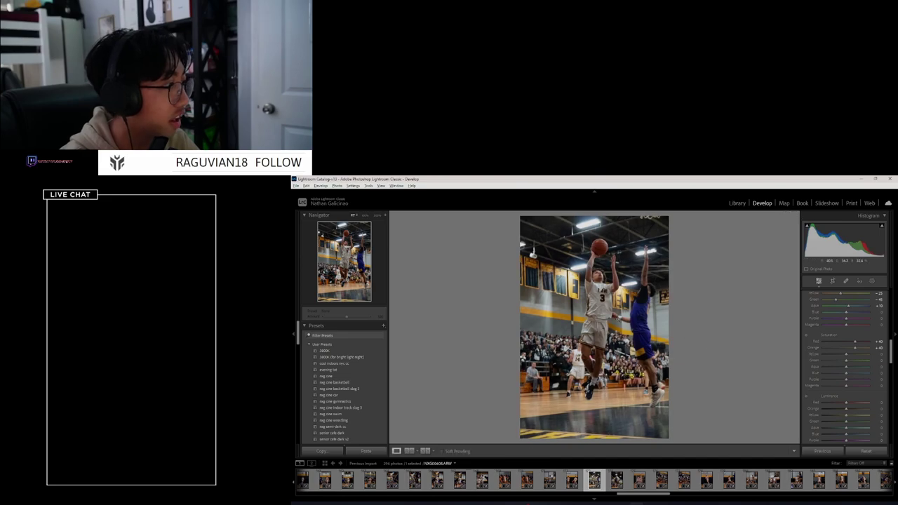
key(t)
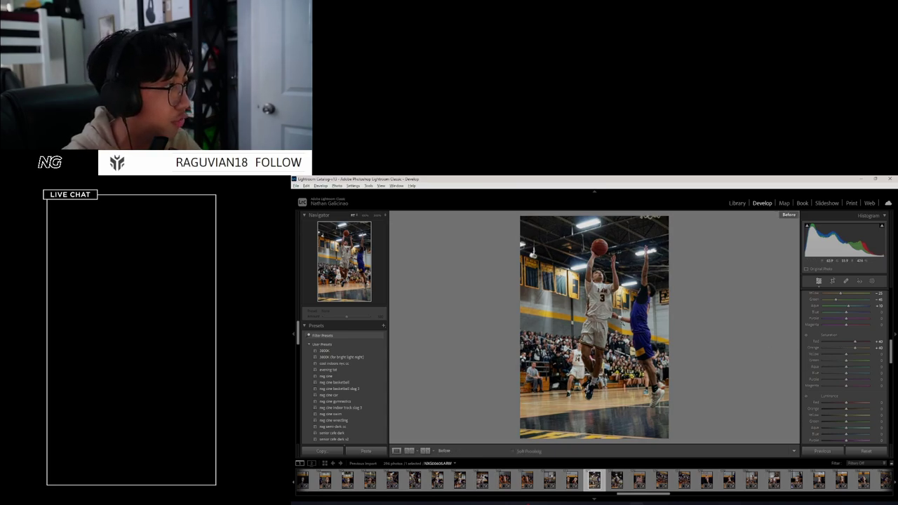
key(backslash)
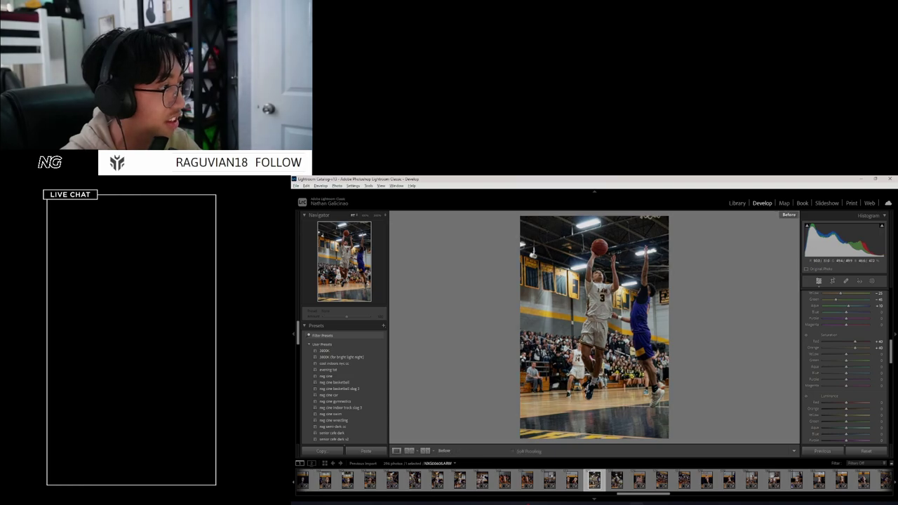
key(backslash)
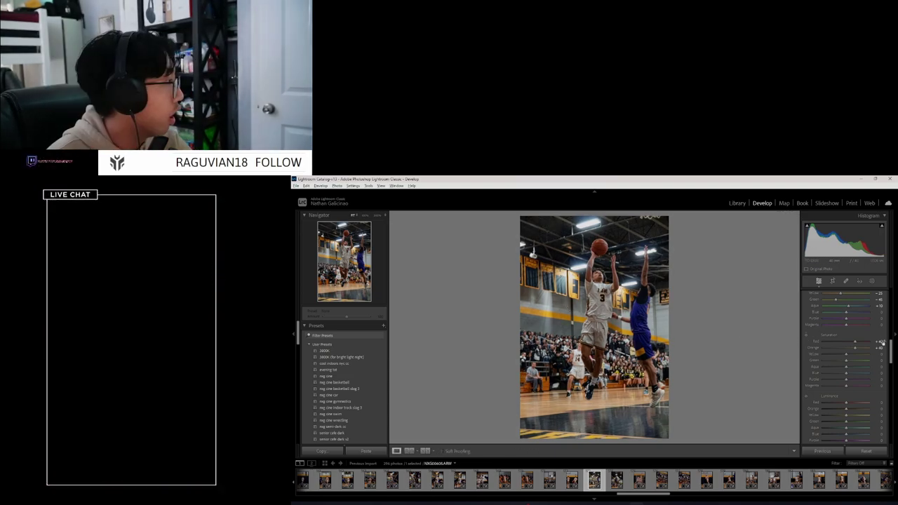
scroll(890, 348, up, 1)
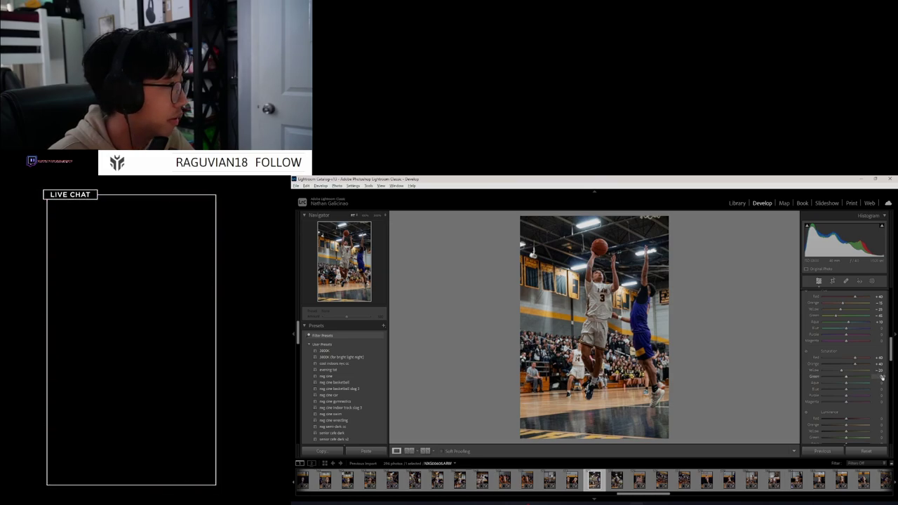
Raise Green saturation while checking the yellow wall stripe close up
drag(843, 377, 869, 377)
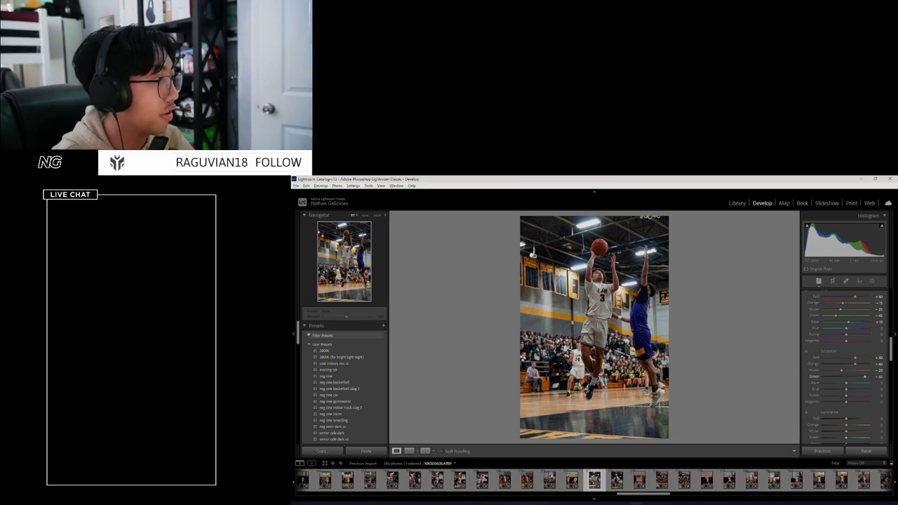
click(573, 315)
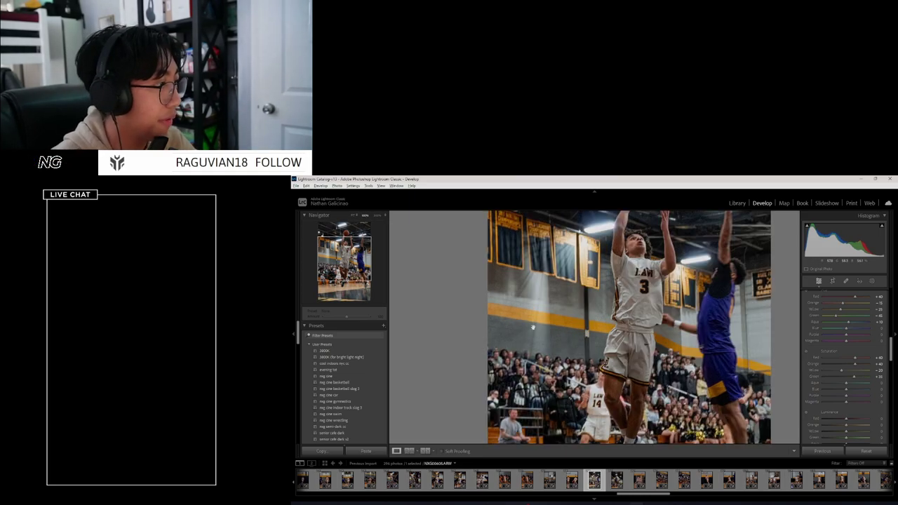
click(550, 327)
drag(854, 377, 868, 377)
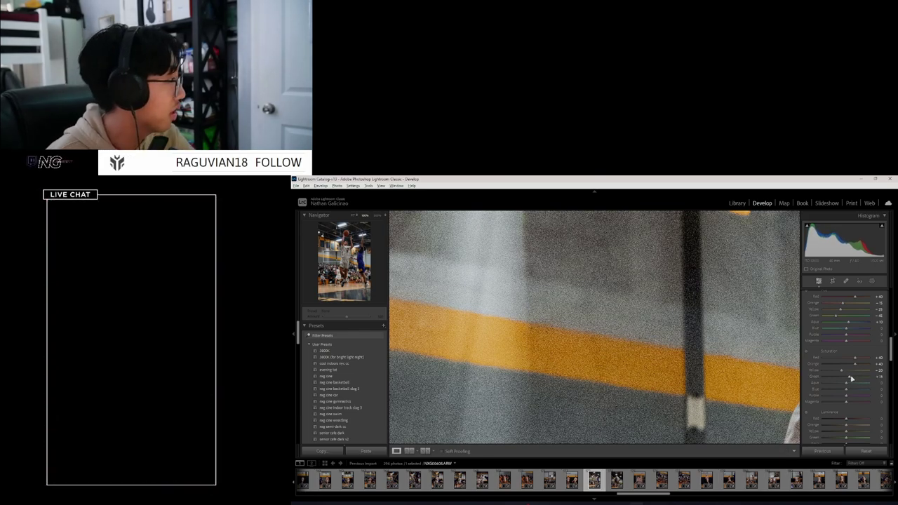
click(660, 335)
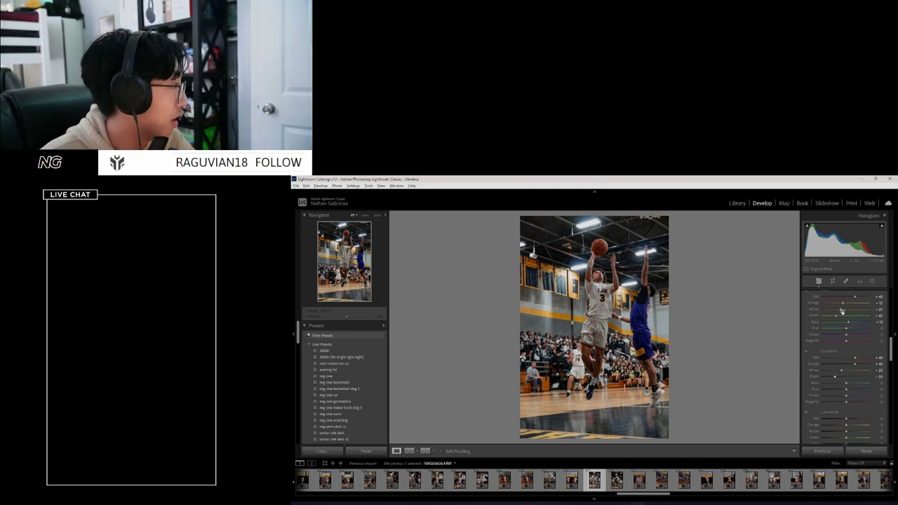
scroll(842, 351, up, 1)
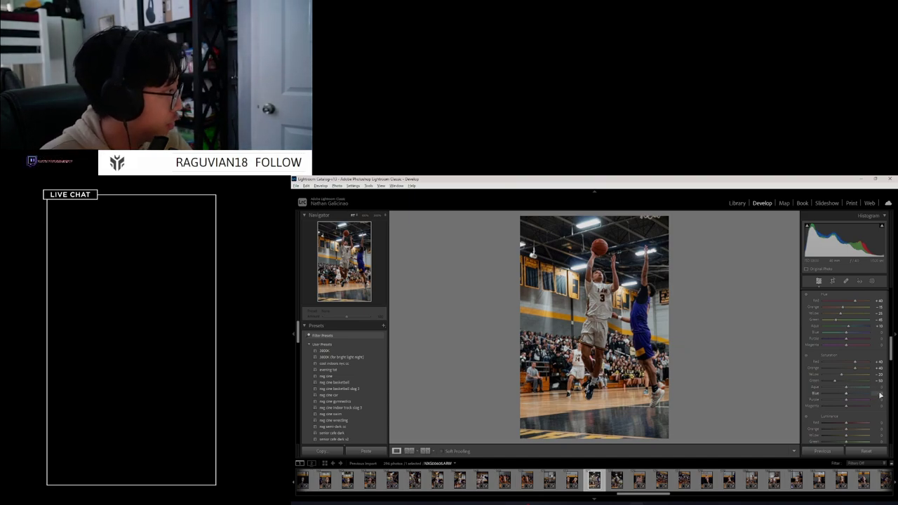
scroll(848, 393, up, 2)
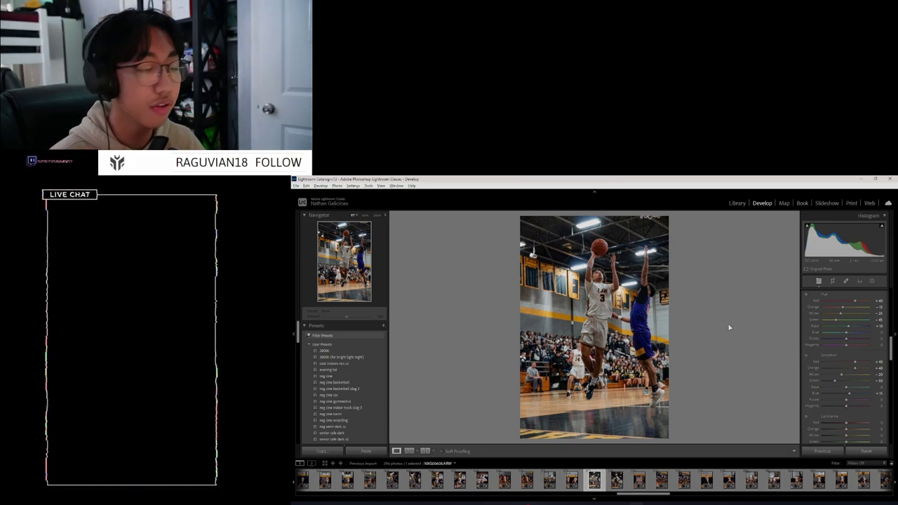
key(backslash)
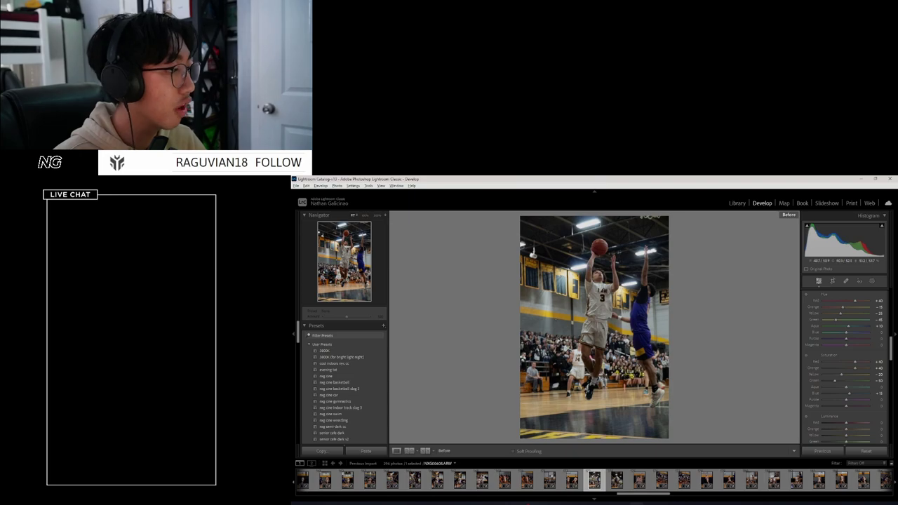
click(620, 303)
drag(621, 303, 565, 300)
click(666, 321)
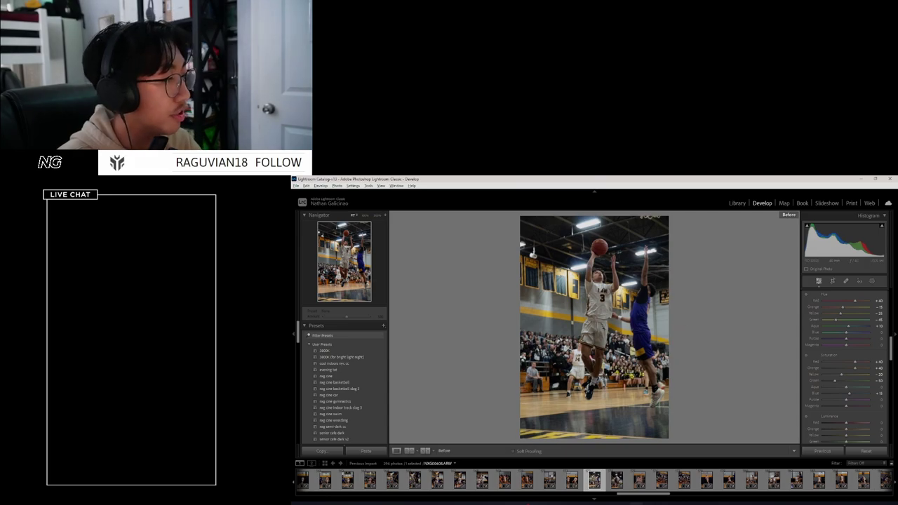
click(637, 362)
click(637, 362)
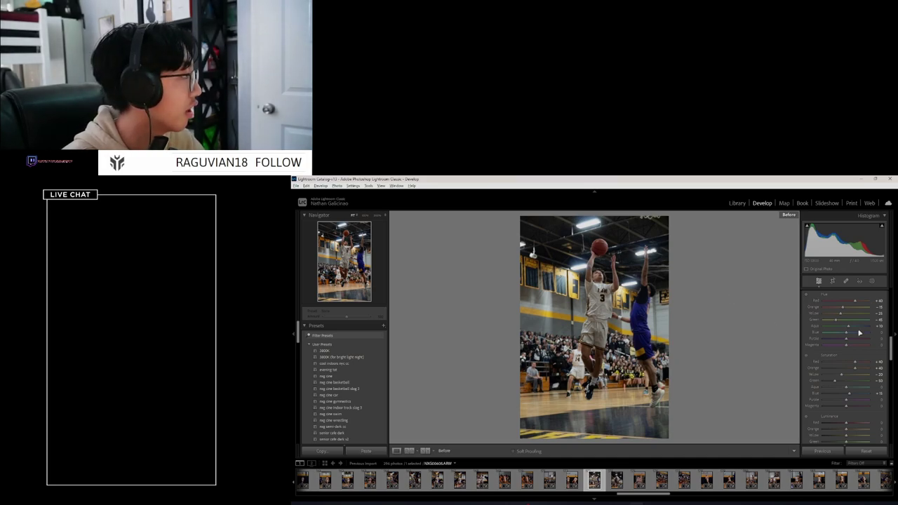
key(backslash)
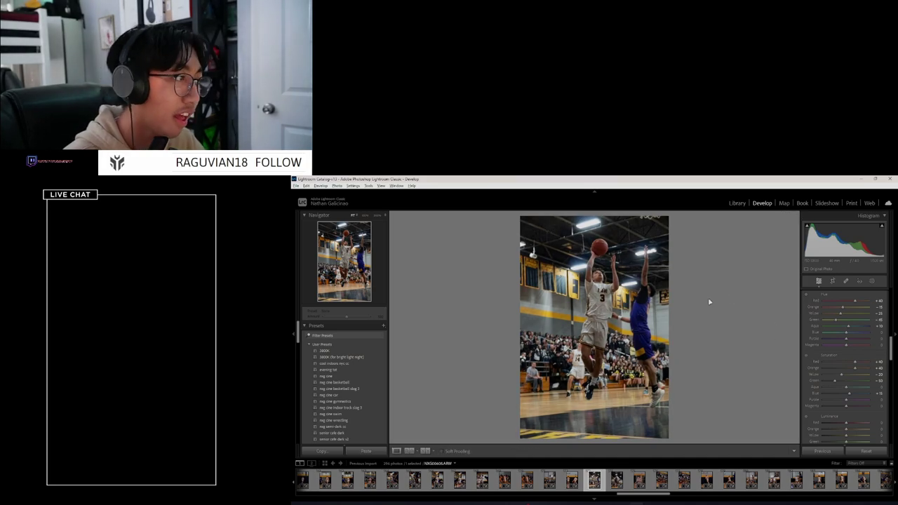
click(594, 307)
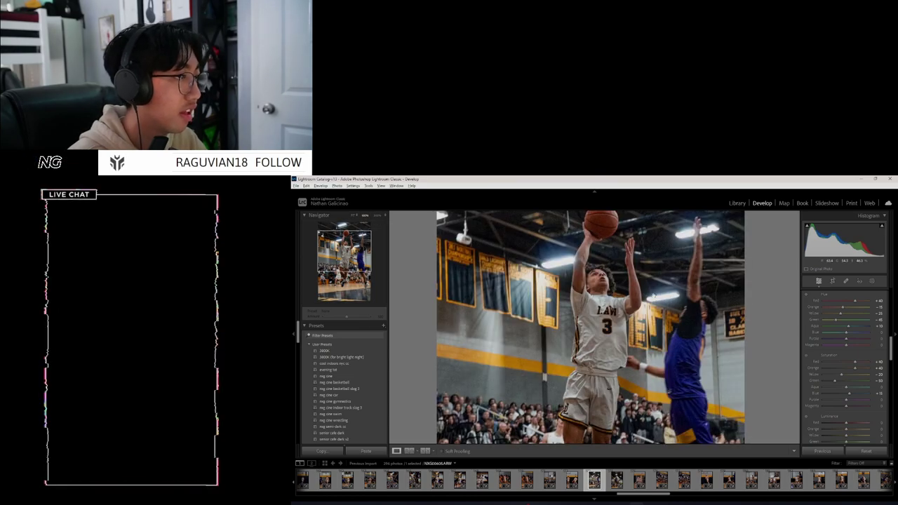
click(657, 321)
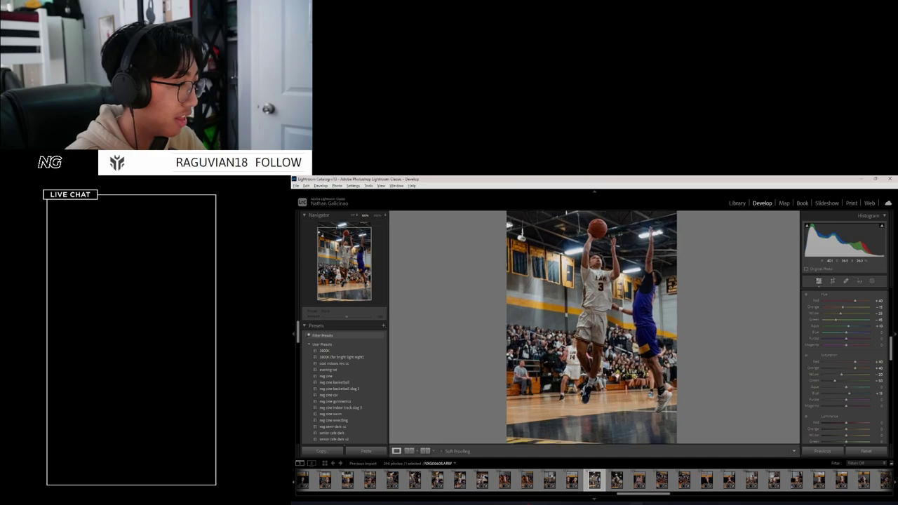
click(593, 307)
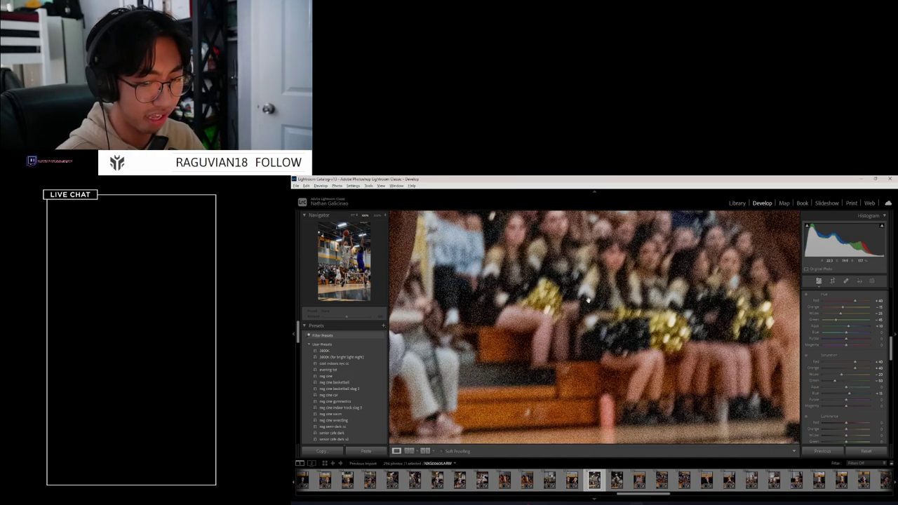
key(backslash)
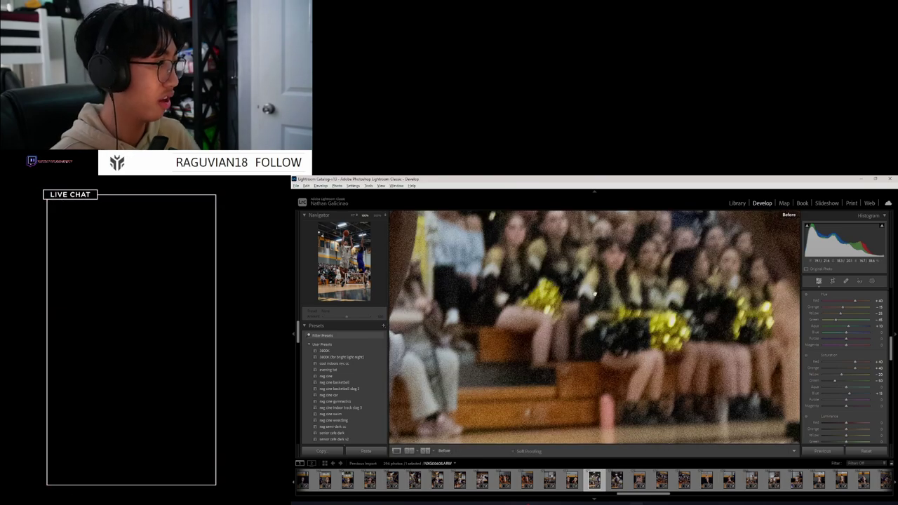
drag(596, 274, 604, 304)
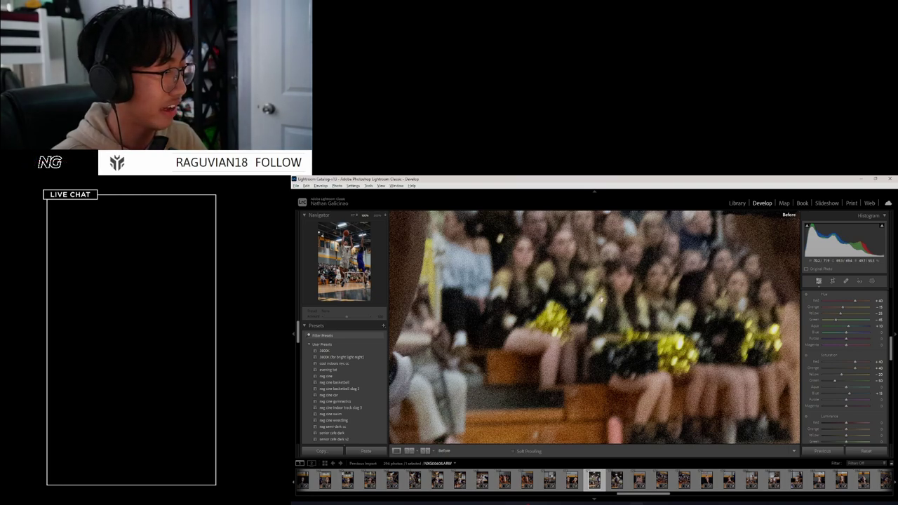
key(backslash)
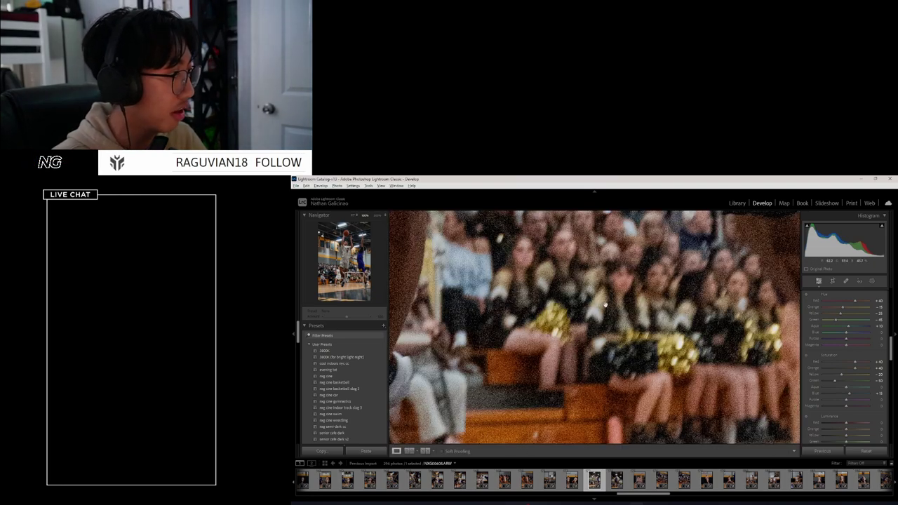
click(604, 303)
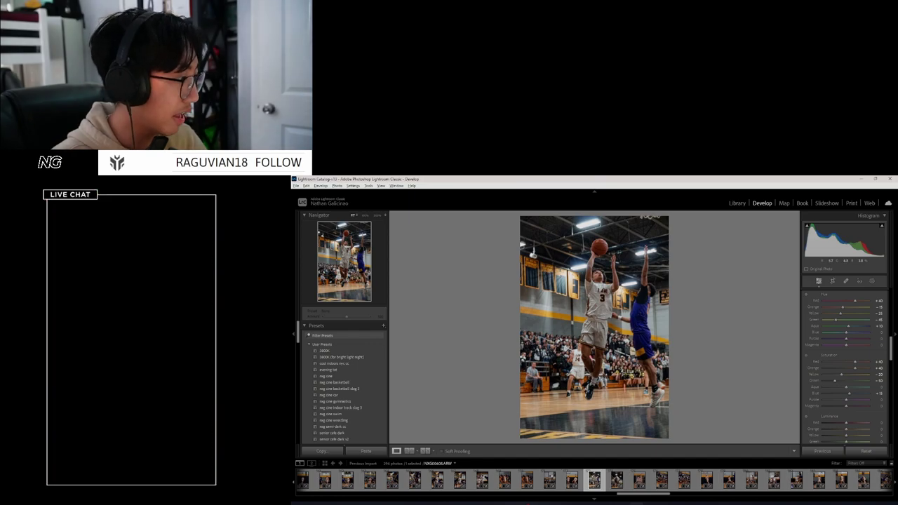
click(624, 355)
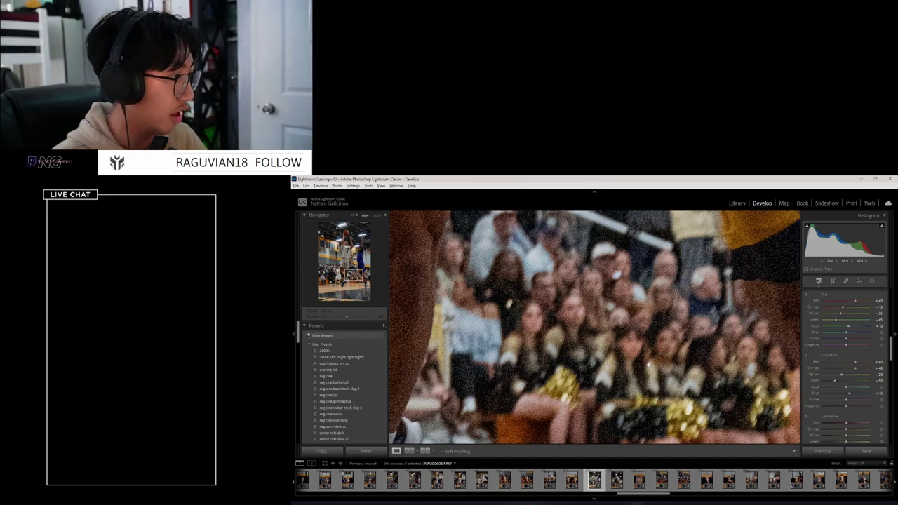
click(647, 365)
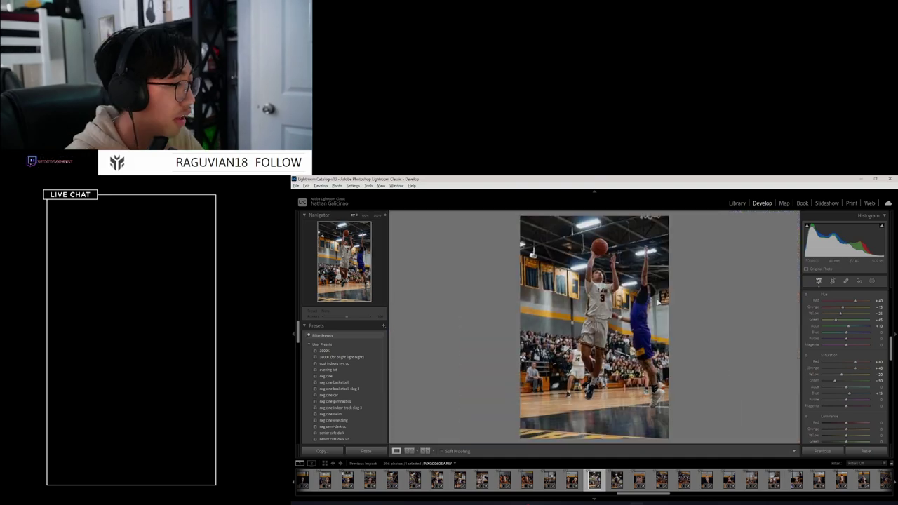
key(backslash)
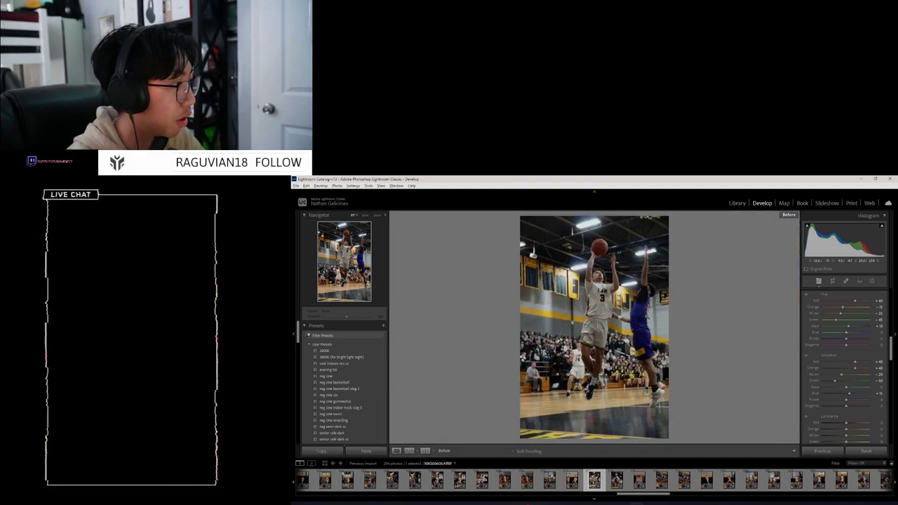
key(backslash)
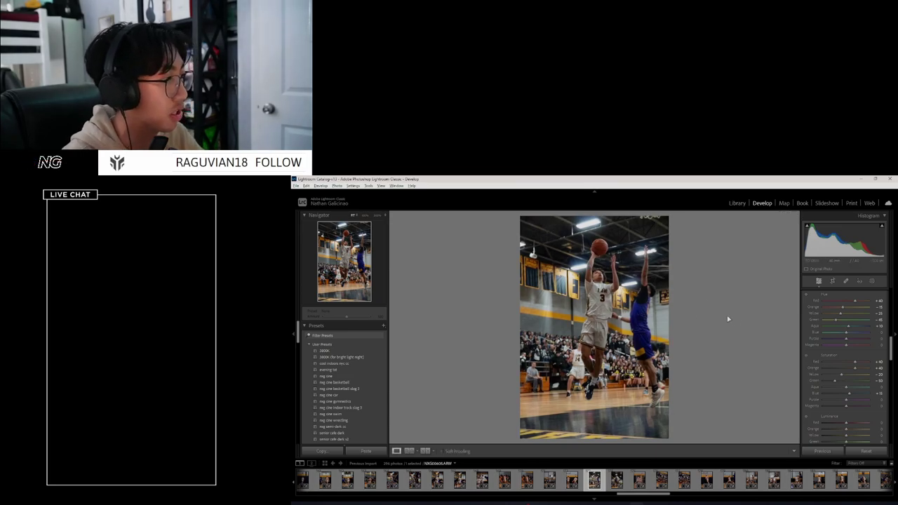
scroll(894, 358, down, 3)
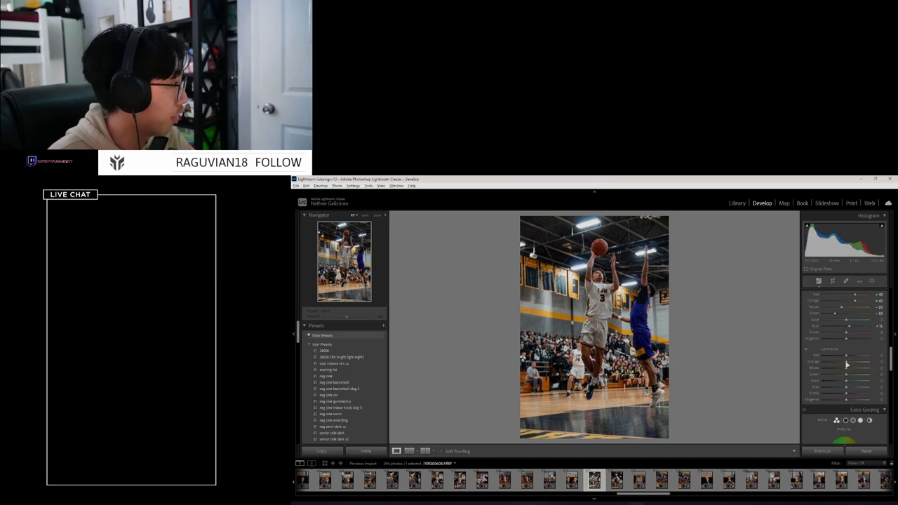
Test Orange luminance at +100 and -100, then reset it to zero
drag(847, 364, 788, 379)
drag(864, 380, 848, 370)
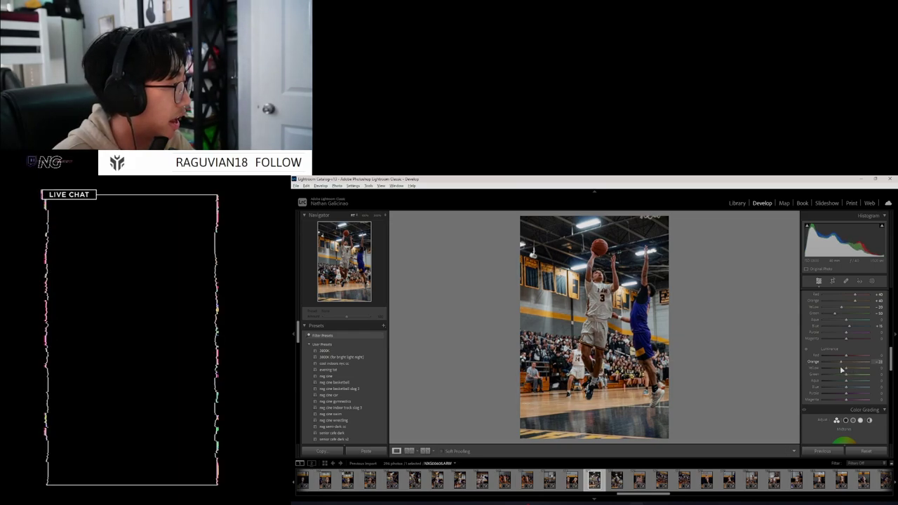
drag(840, 366, 801, 372)
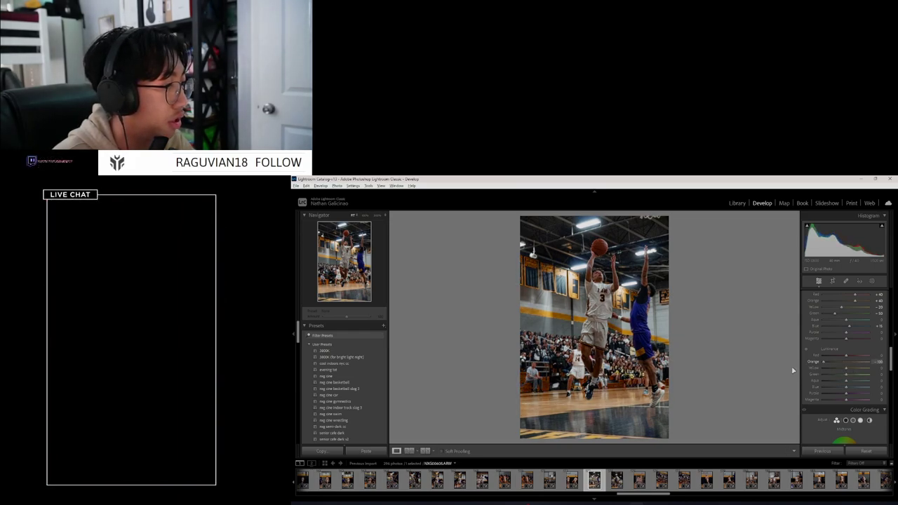
key(z)
key(z)
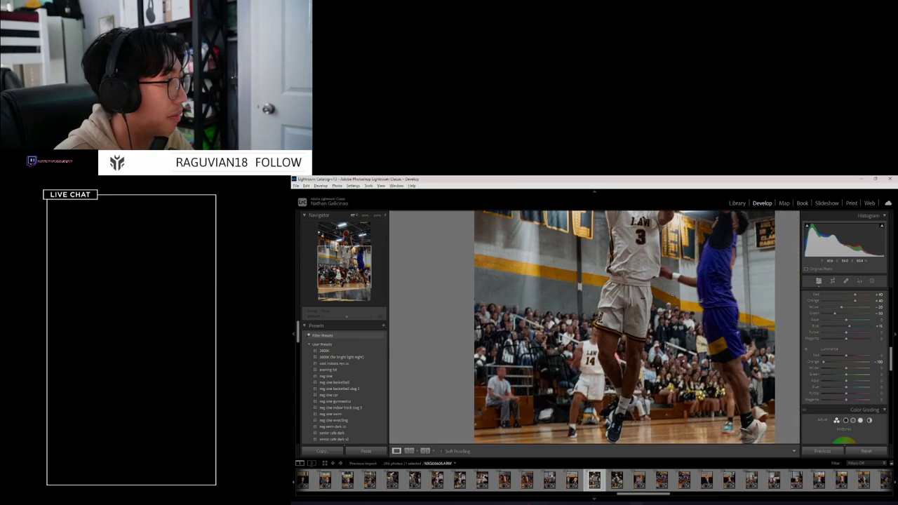
double_click(837, 362)
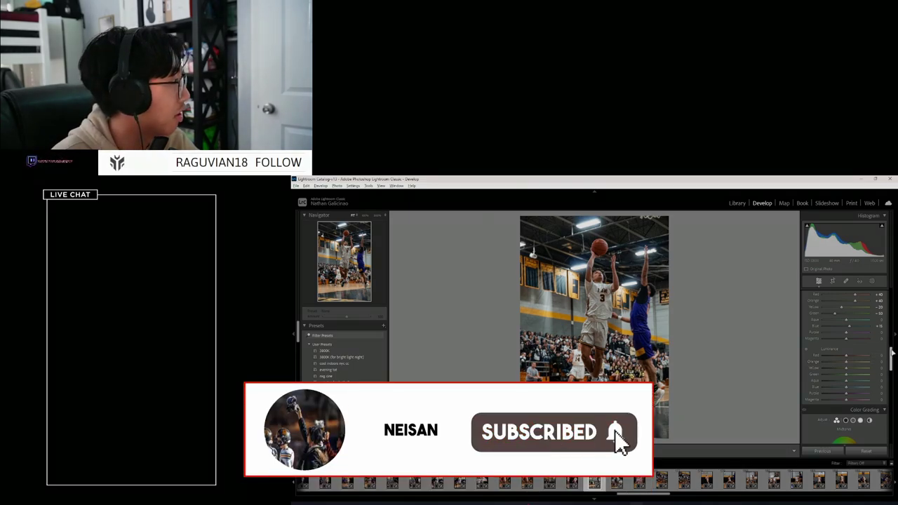
Slightly darken the Red luminance to about -17
drag(890, 358, 890, 345)
click(893, 341)
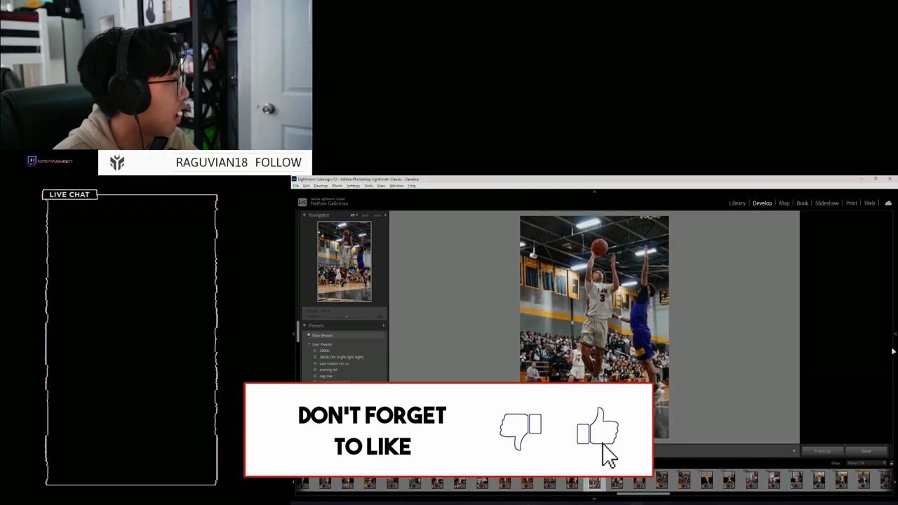
click(890, 349)
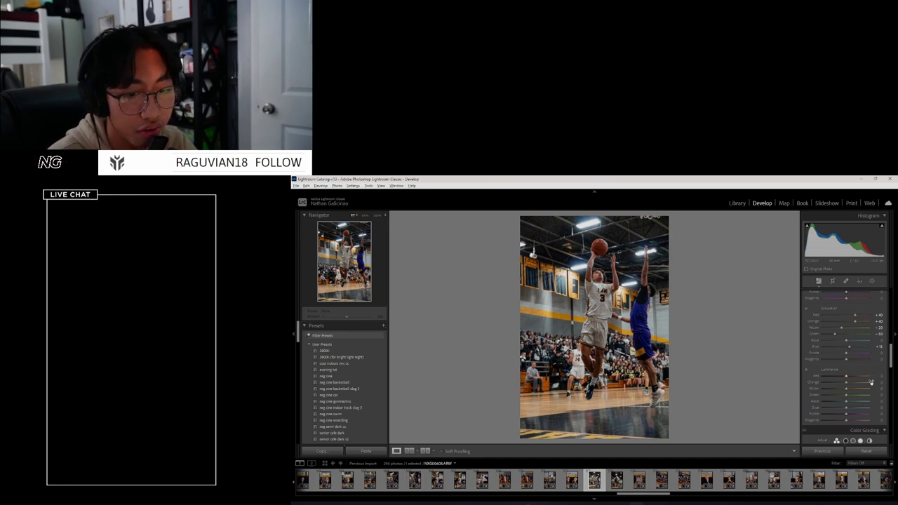
drag(878, 377, 870, 376)
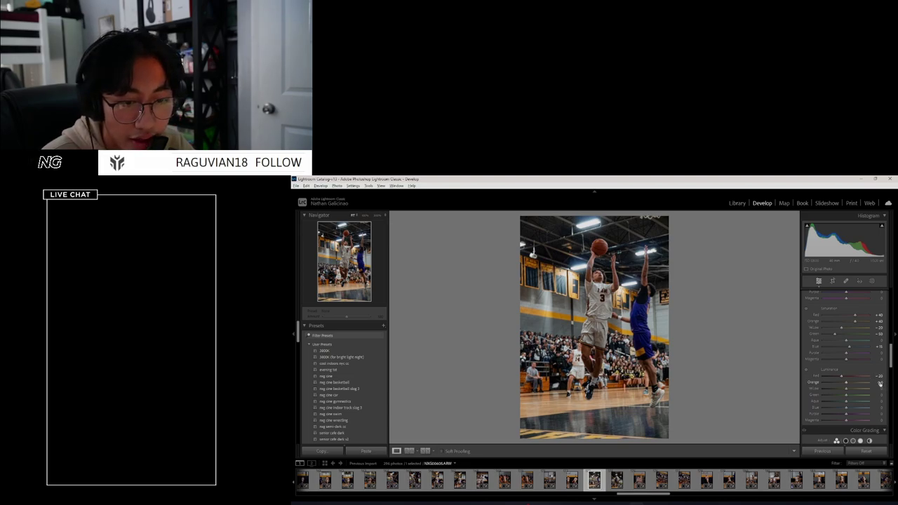
Darken Yellow luminance to -20 and bring the Color Grading wheels into view
scroll(880, 383, down, 1)
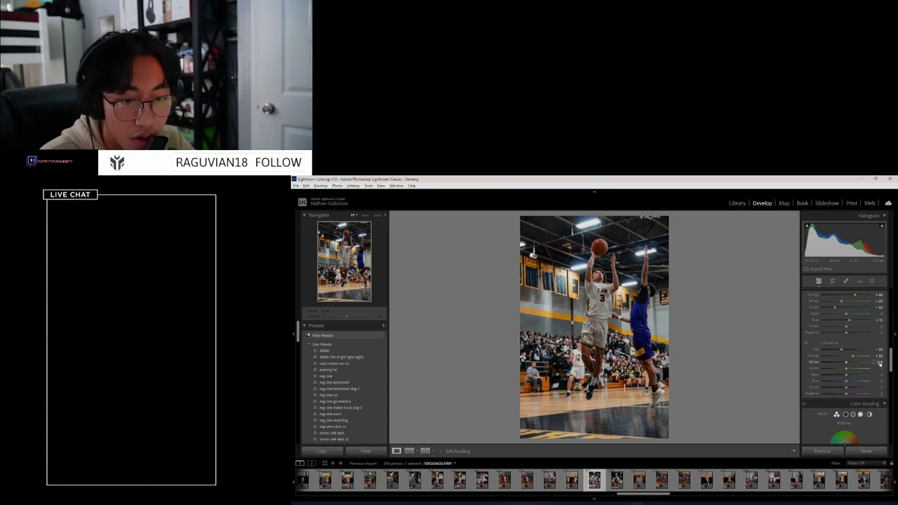
drag(880, 362, 869, 362)
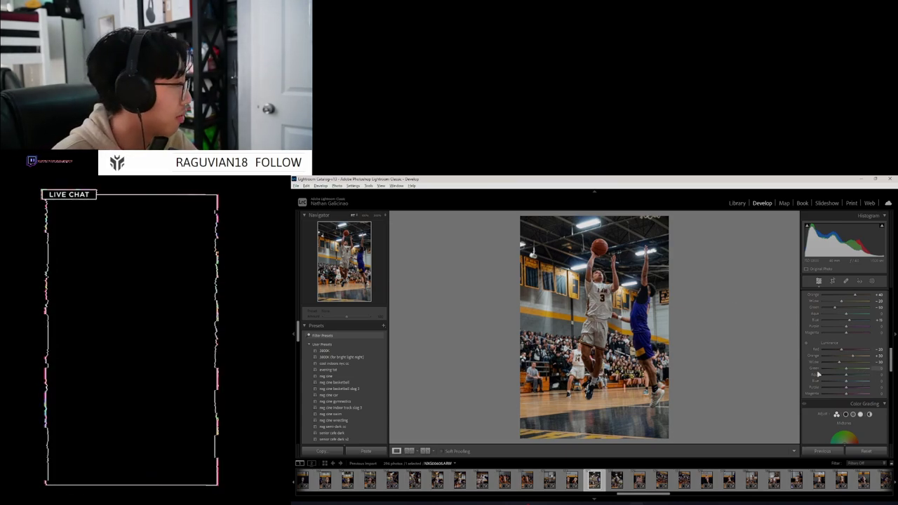
scroll(855, 414, up, 3)
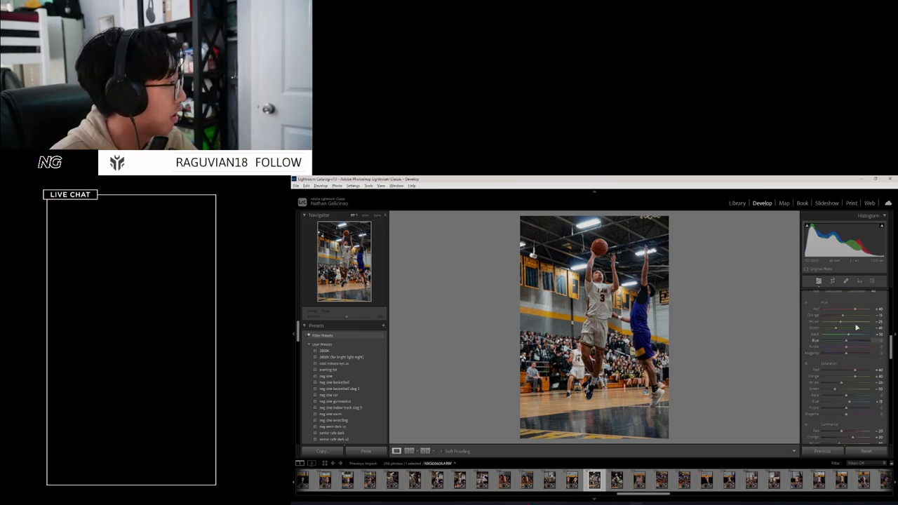
scroll(879, 406, down, 3)
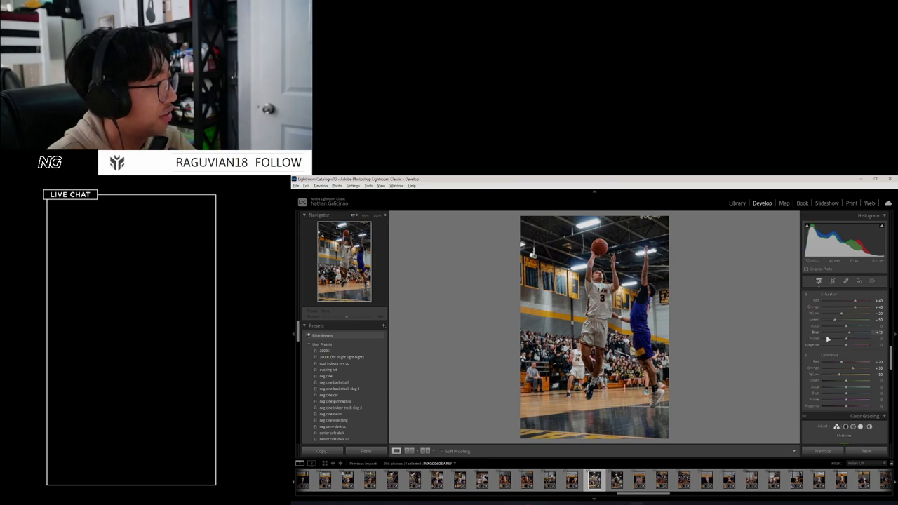
drag(889, 357, 849, 366)
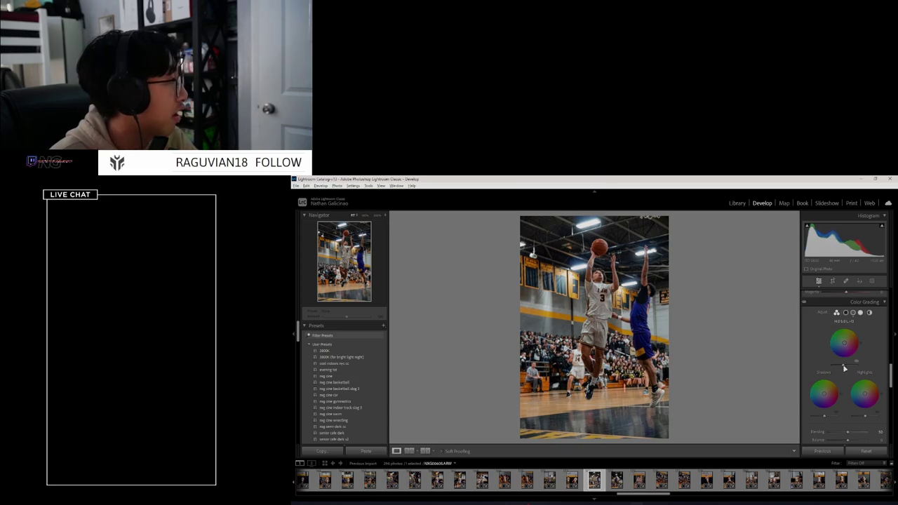
Set midtones luminance to -20 and slightly darken shadows luminance in Color Grading
click(854, 313)
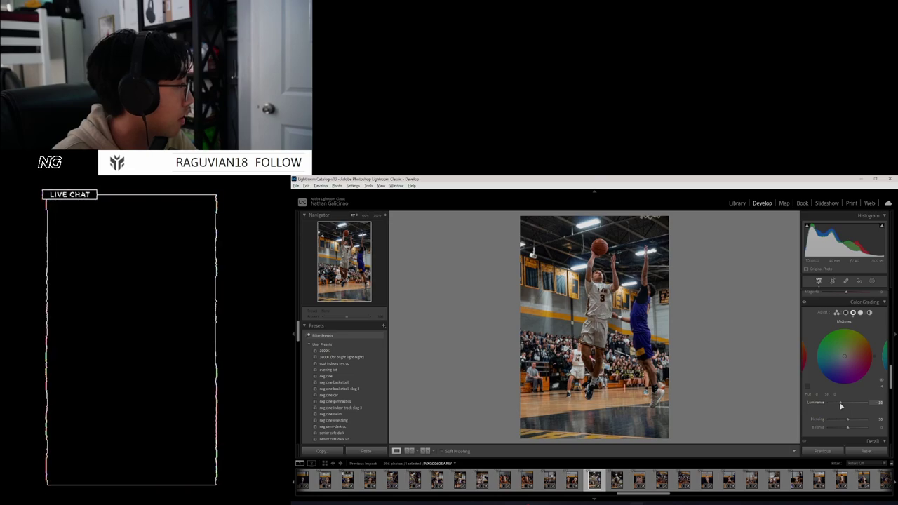
drag(845, 405, 846, 406)
click(836, 313)
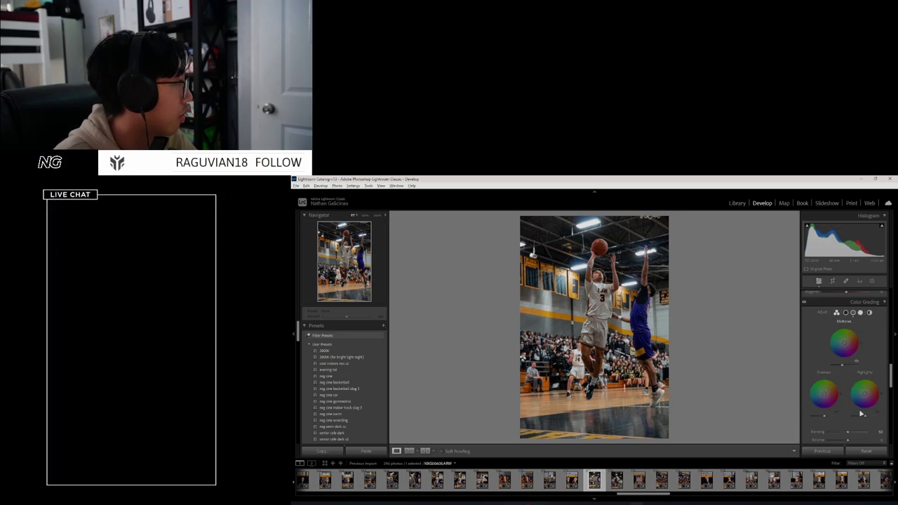
drag(824, 419, 826, 419)
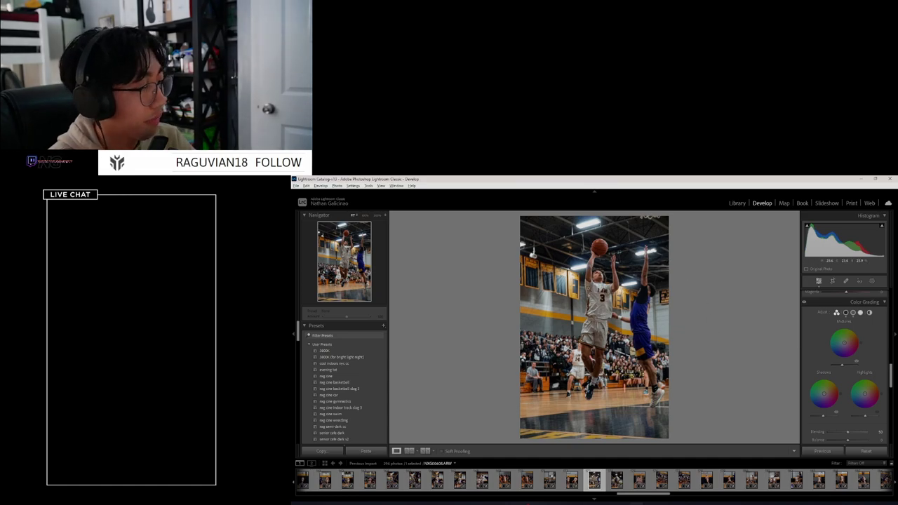
Compare with the original, including a 100% view of the player's face
key(backslash)
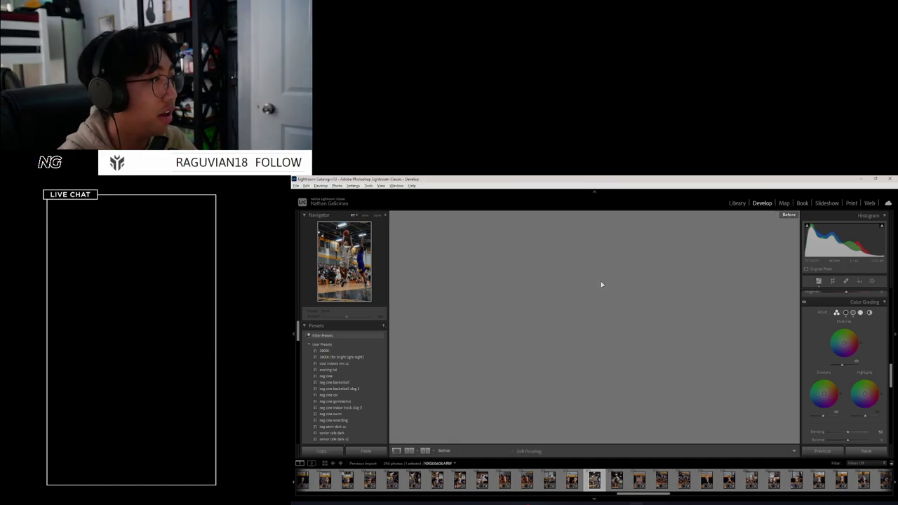
drag(596, 274, 641, 322)
key(backslash)
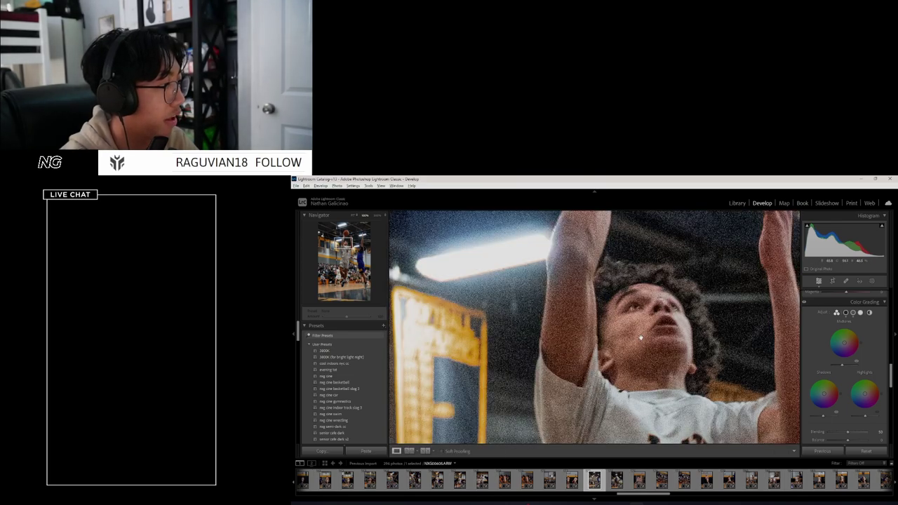
click(642, 333)
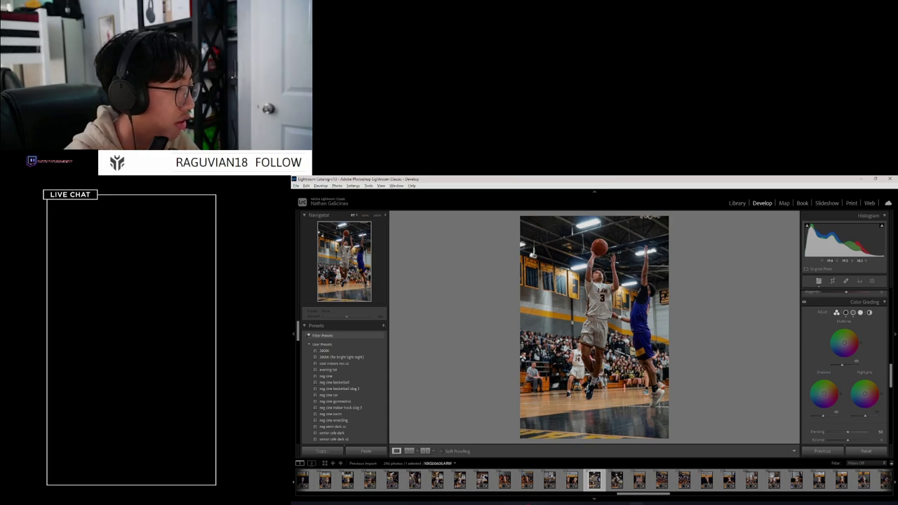
key(backslash)
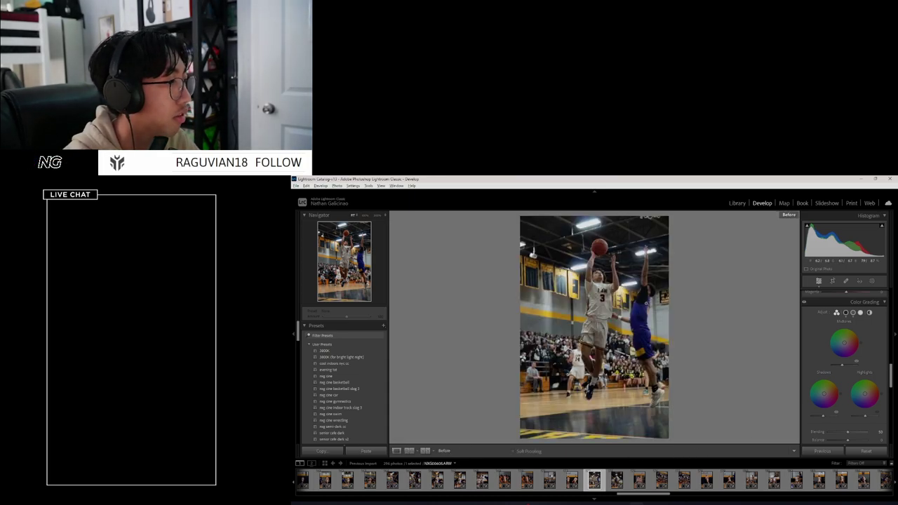
key(backslash)
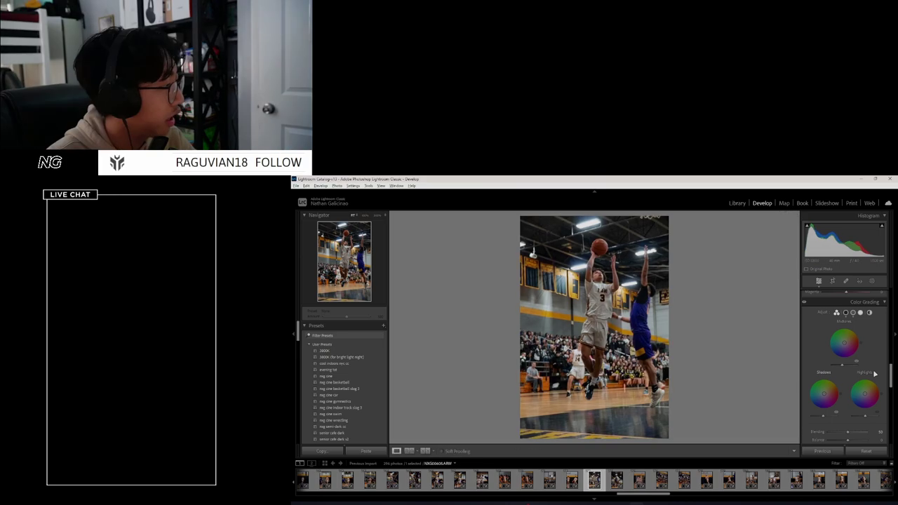
drag(891, 373, 893, 391)
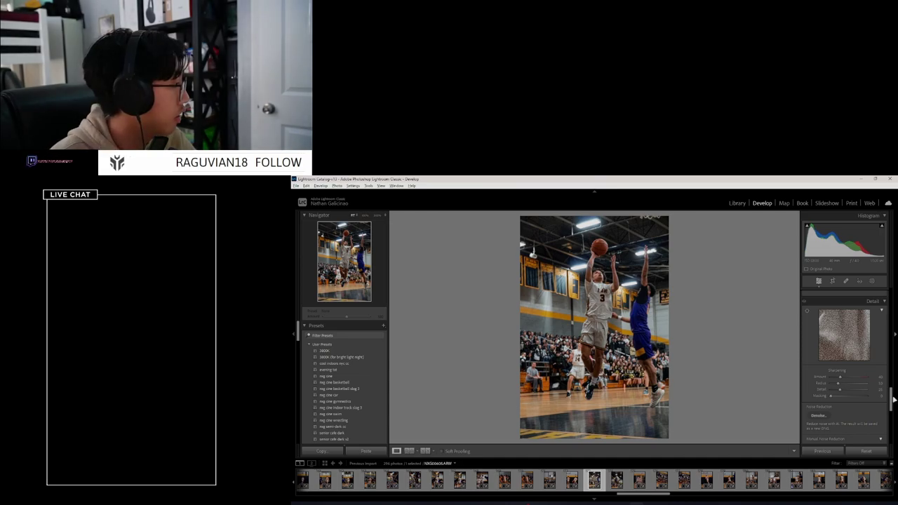
Bring up Manual Noise Reduction and raise Luminance to about 24
click(894, 402)
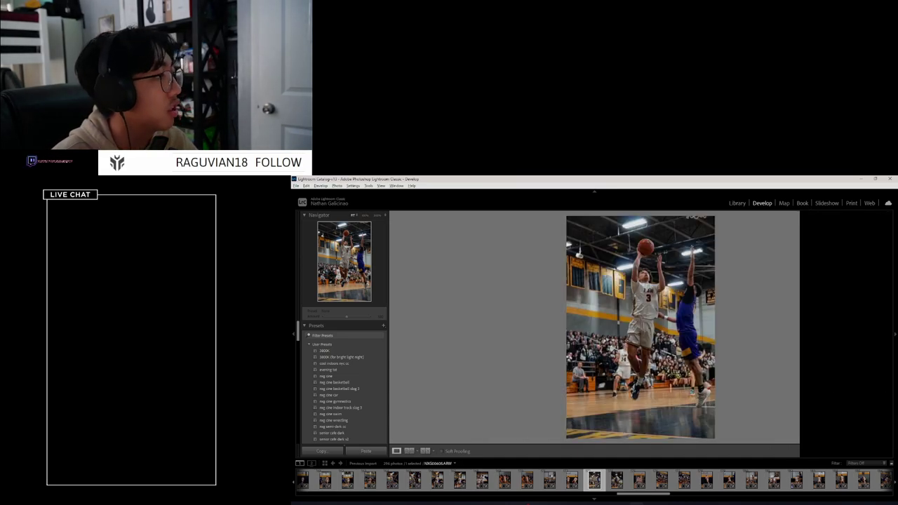
click(894, 328)
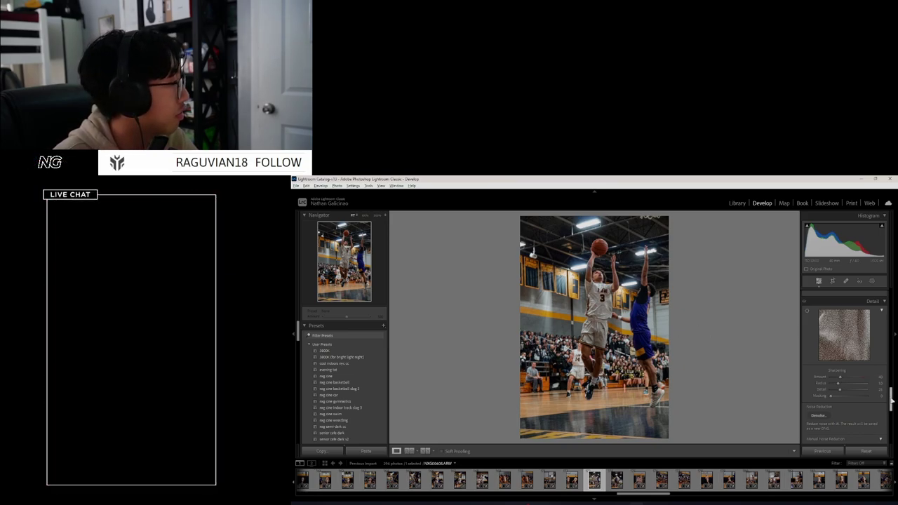
drag(892, 396, 892, 402)
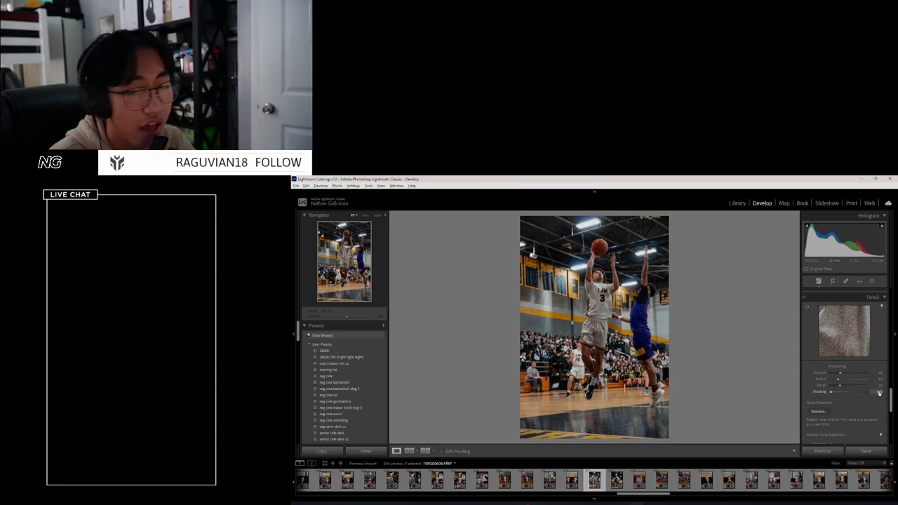
drag(892, 396, 895, 410)
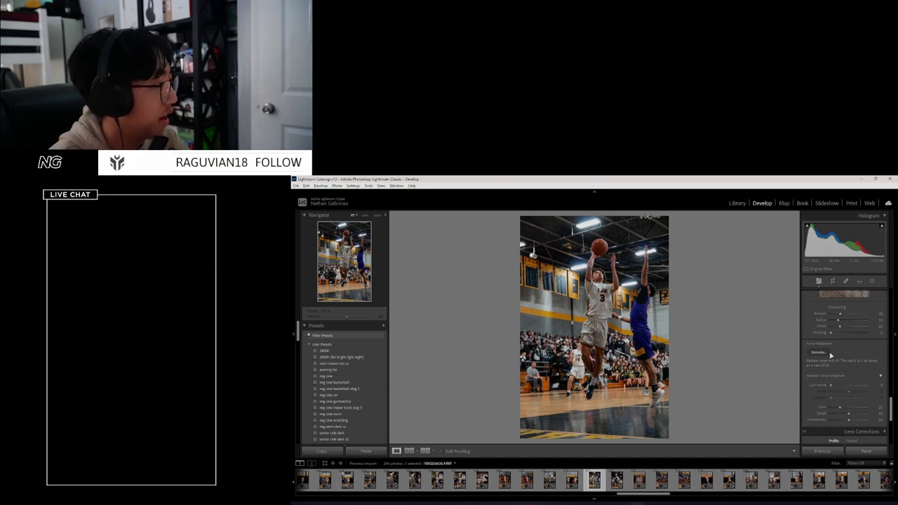
drag(893, 399, 892, 404)
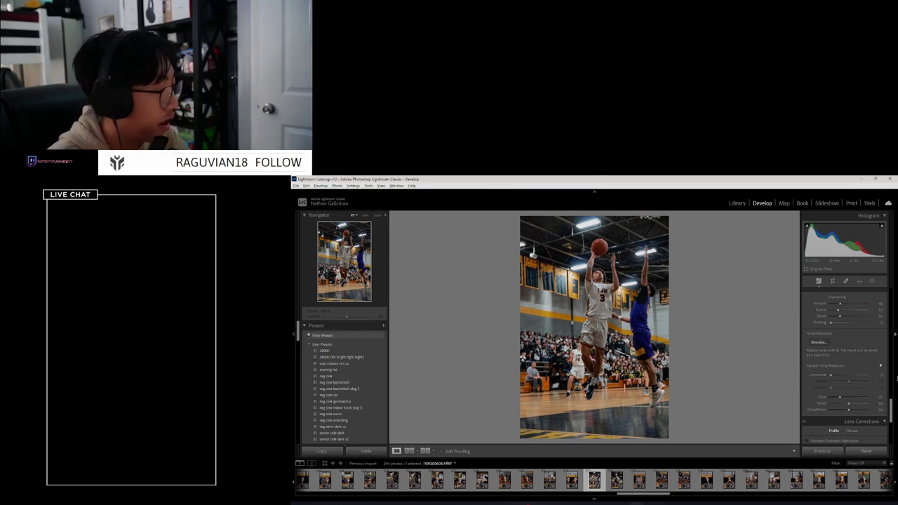
drag(831, 375, 849, 377)
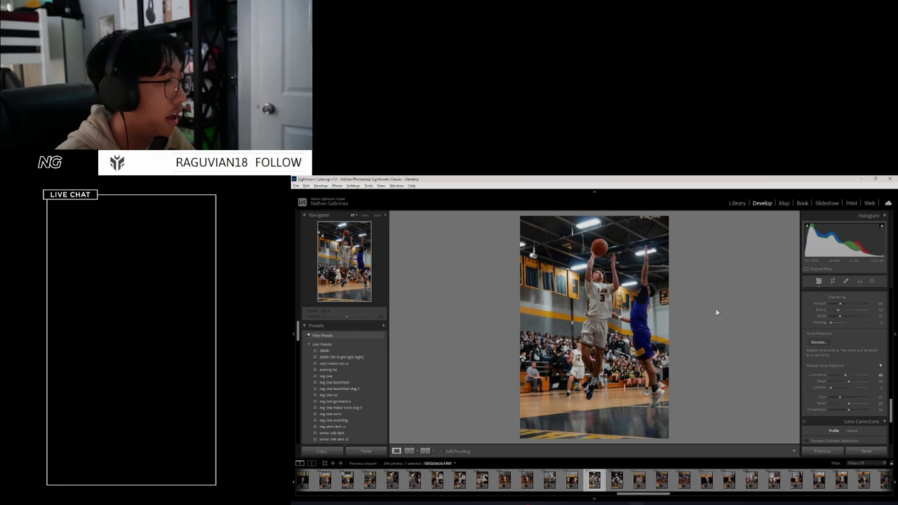
Compare grain on the shorts against the original, then set Luminance noise reduction to 40
key(backslash)
key(backslash)
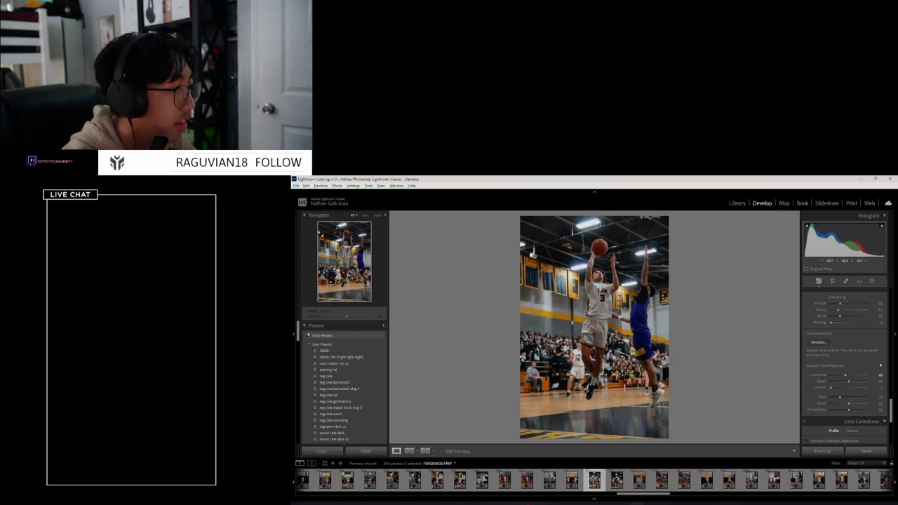
key(z)
key(backslash)
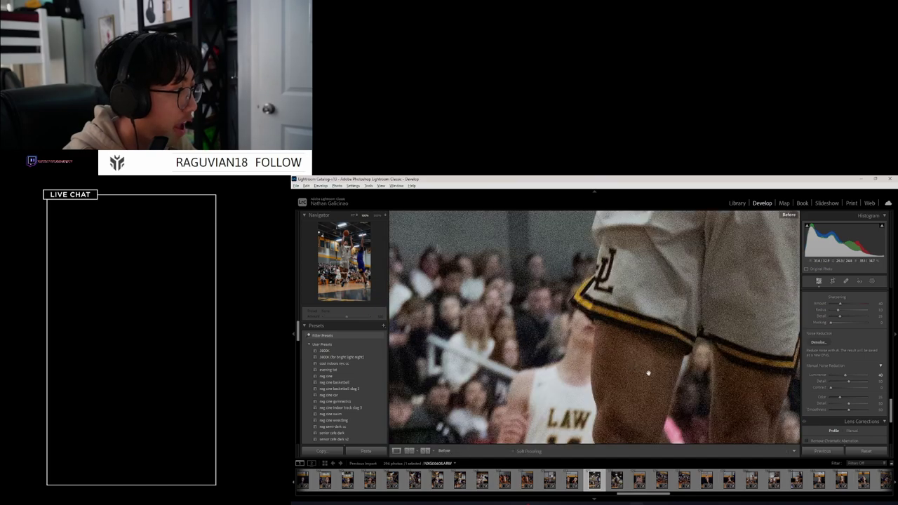
key(backslash)
key(z)
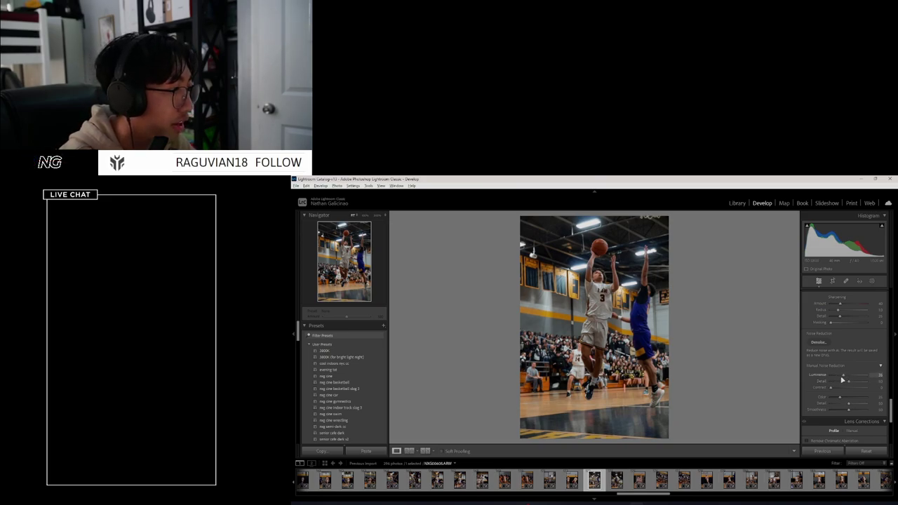
drag(832, 375, 856, 378)
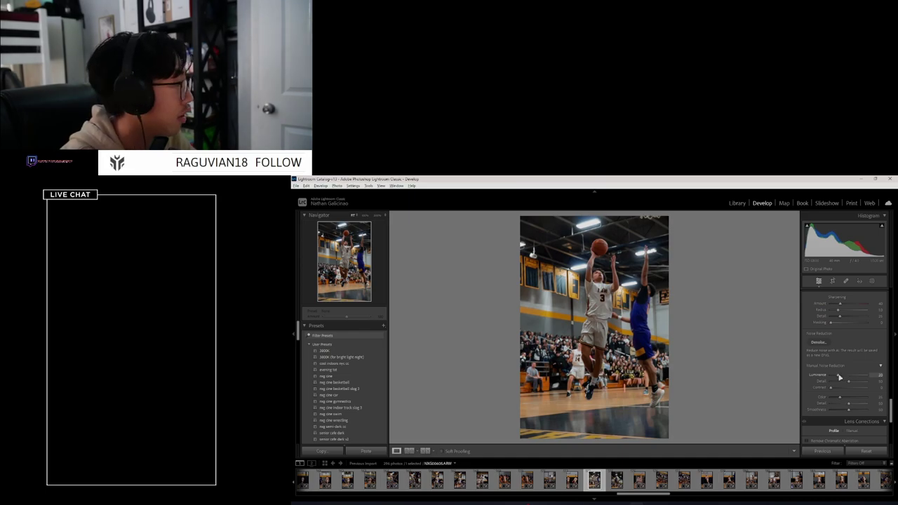
click(880, 376)
text(40)
key(Return)
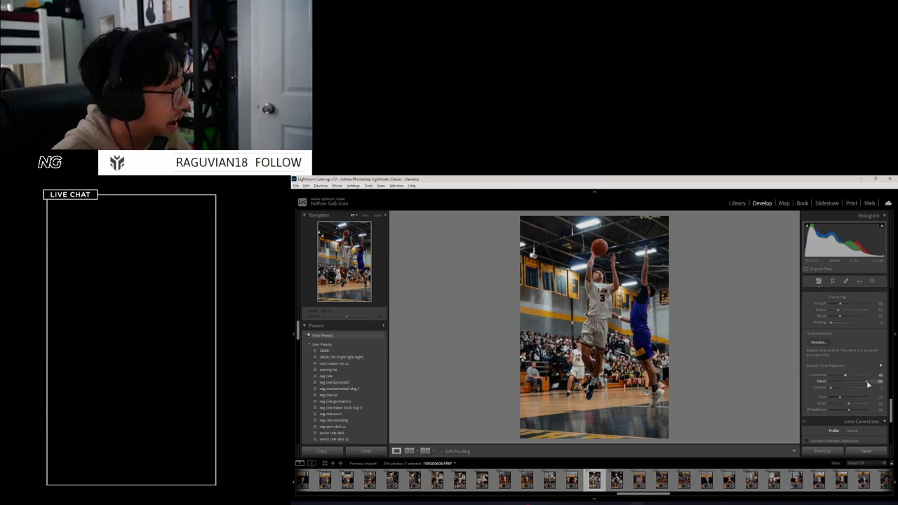
Return to the Basic tone settings and show the unedited Before view
scroll(892, 414, down, 2)
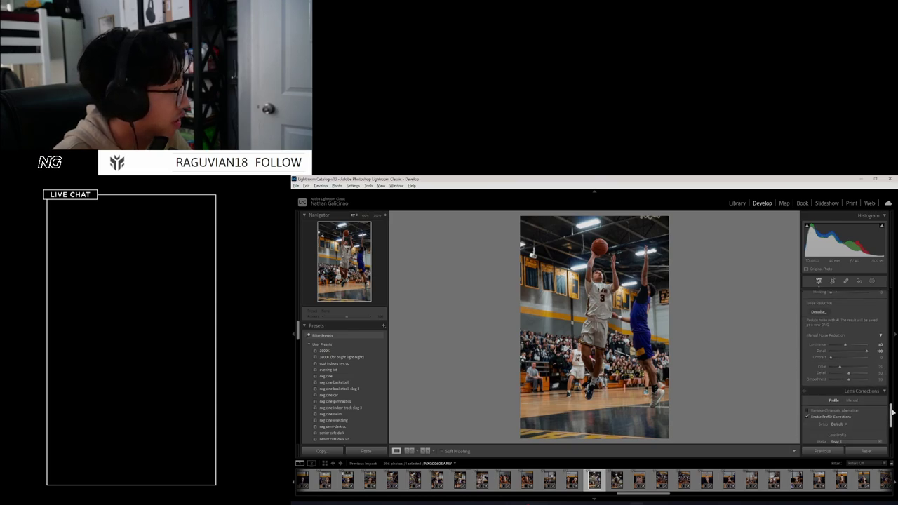
scroll(892, 413, up, 3)
drag(894, 406, 893, 288)
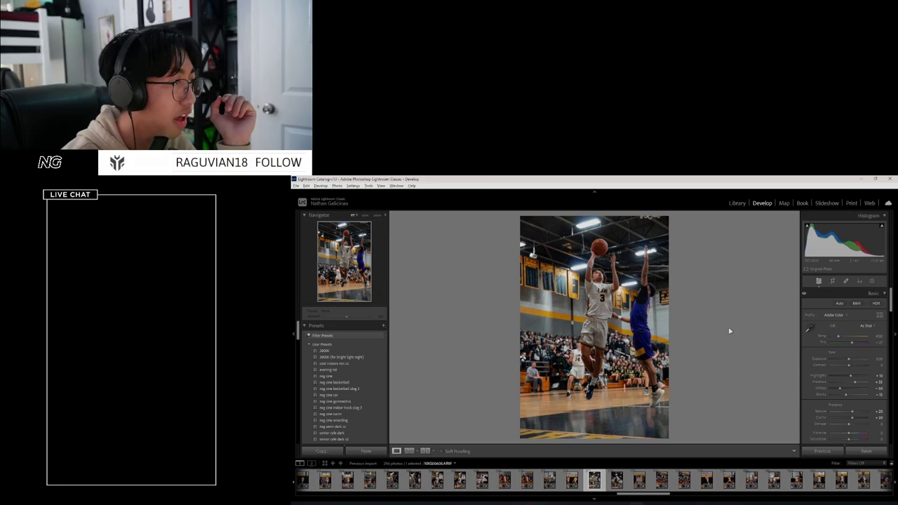
key(backslash)
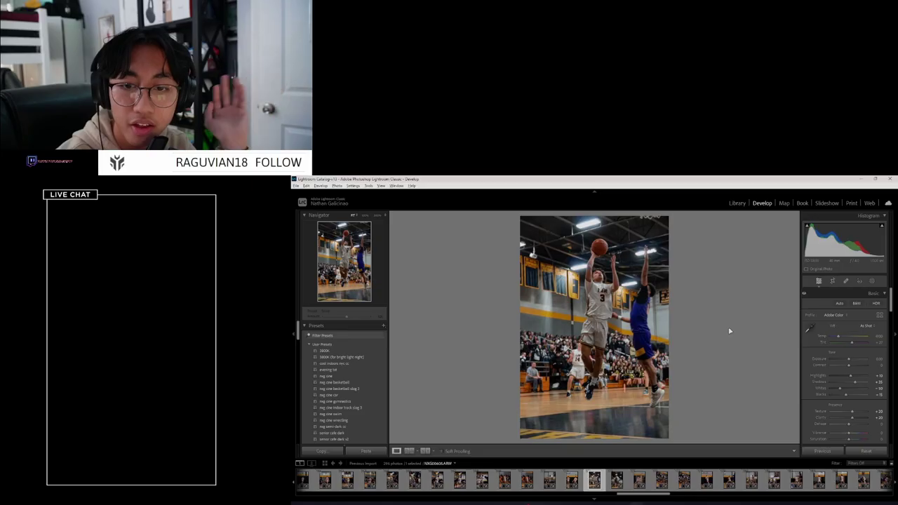
key(backslash)
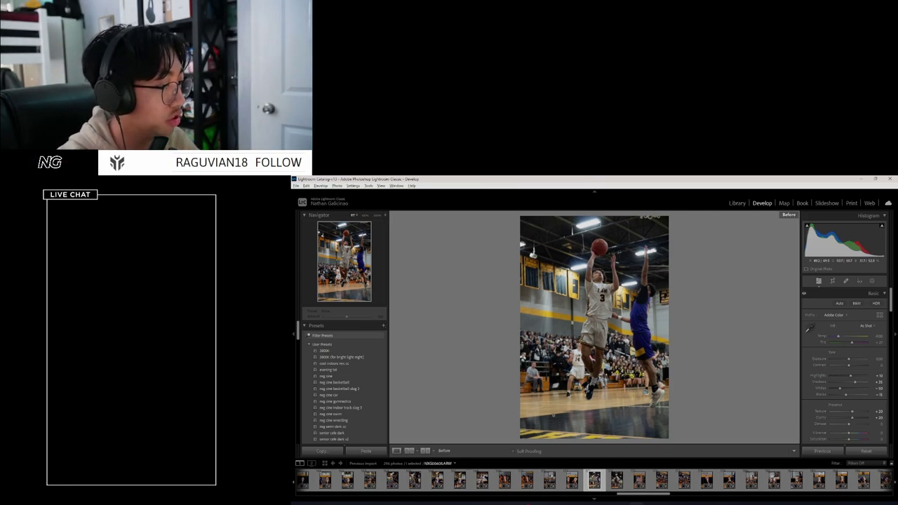
Compare 1:1 close-ups of the blue player's torso and white player's face with the original, then fit
click(644, 328)
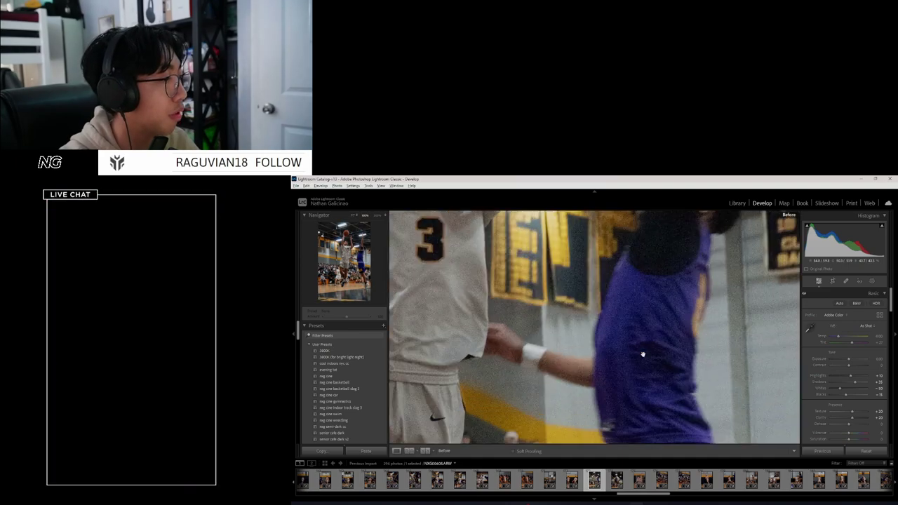
click(594, 304)
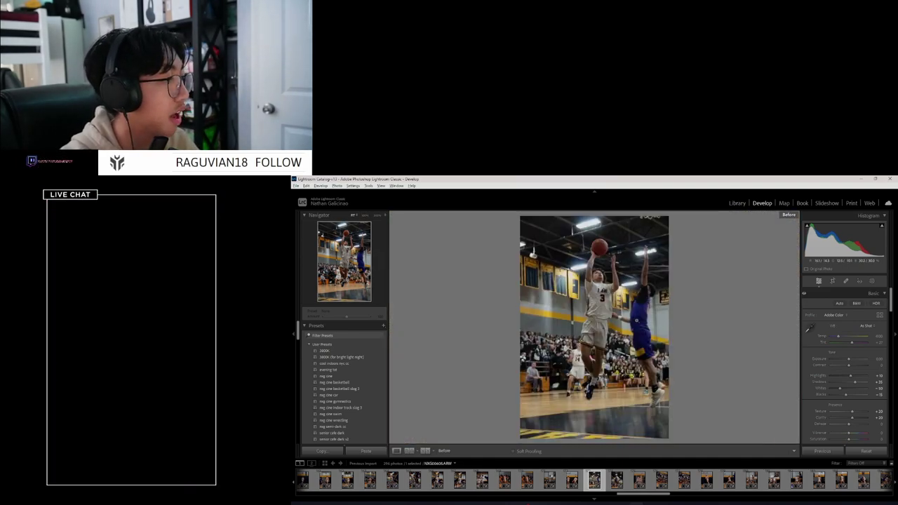
key(backslash)
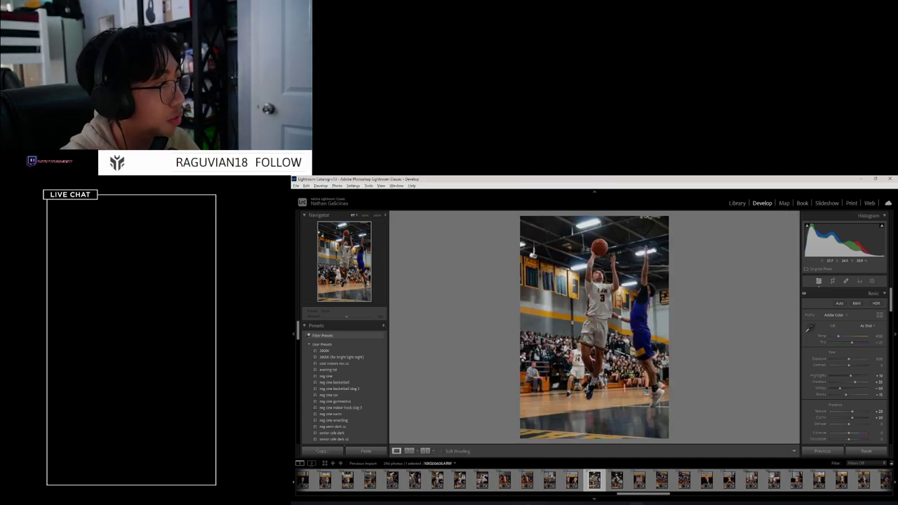
click(597, 280)
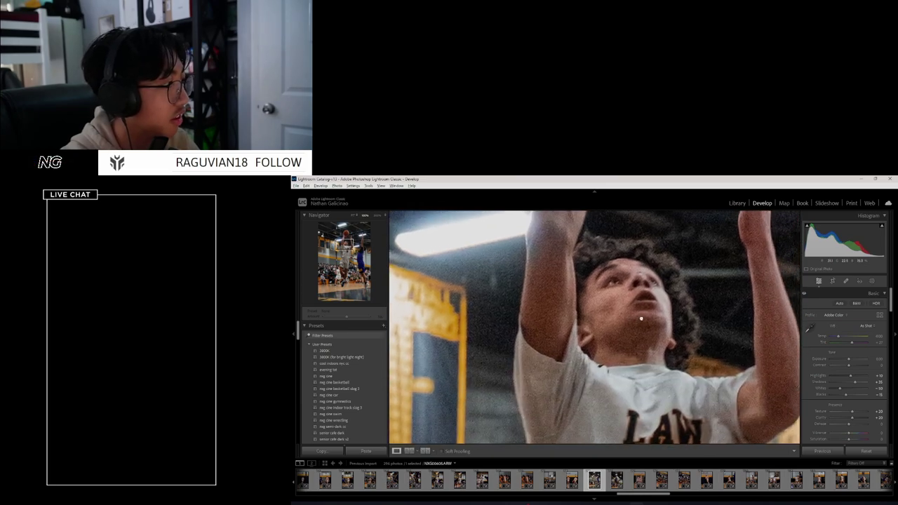
key(backslash)
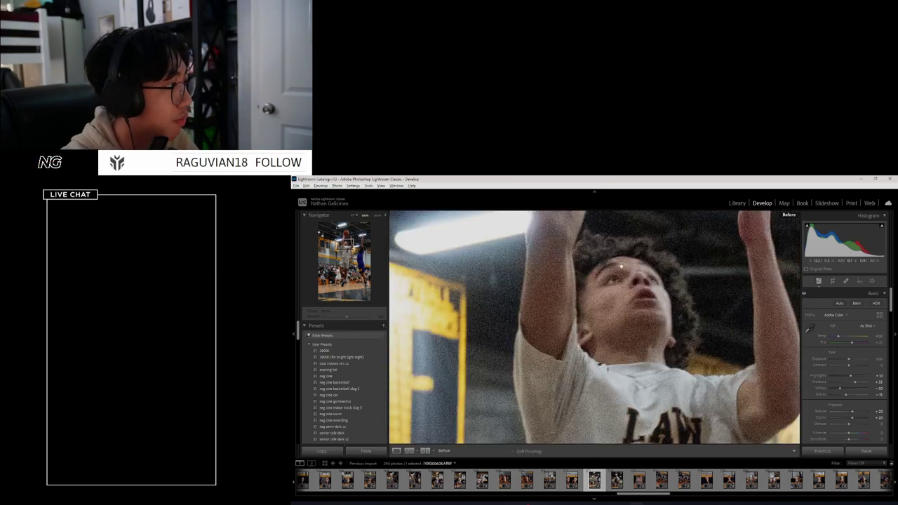
key(backslash)
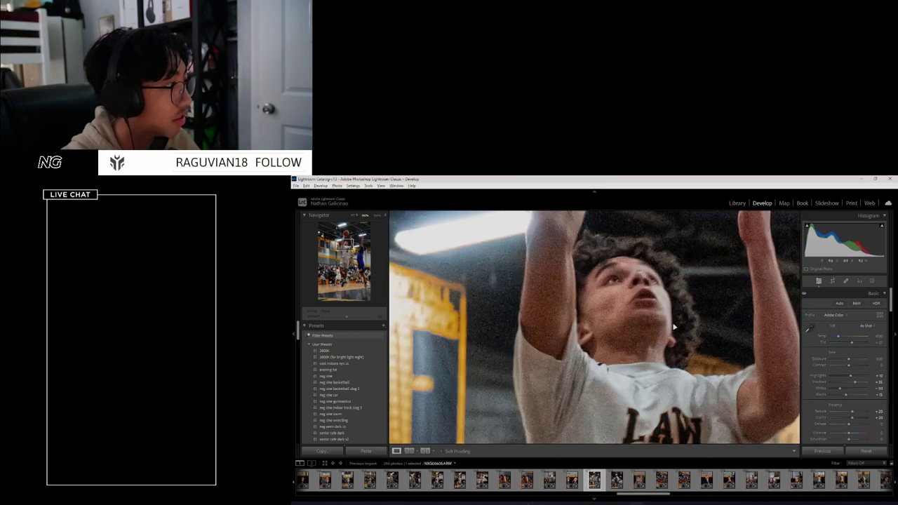
click(672, 323)
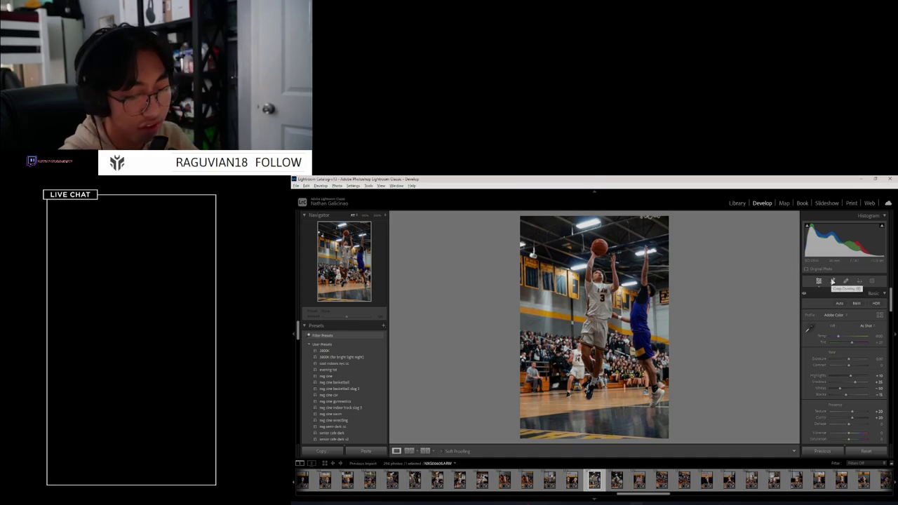
Trim the layup photo slightly from the left edge, keeping its original aspect ratio
click(833, 282)
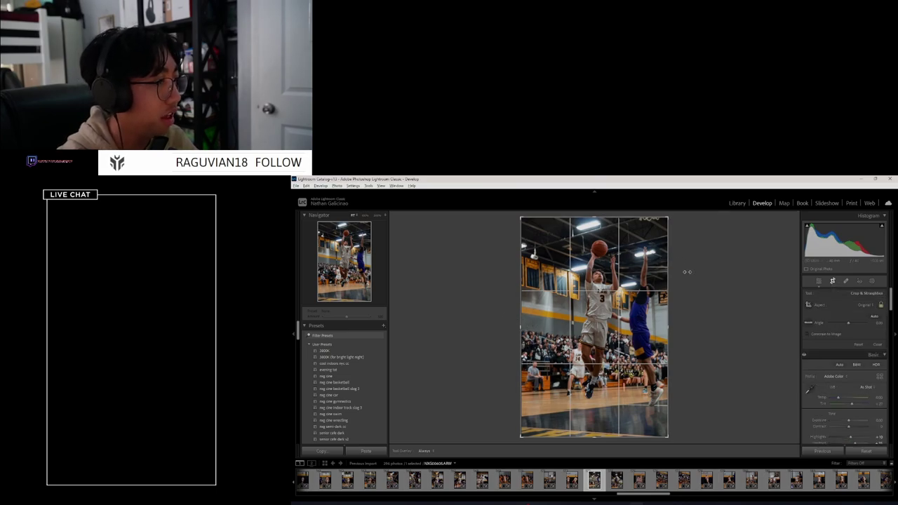
drag(521, 325, 526, 324)
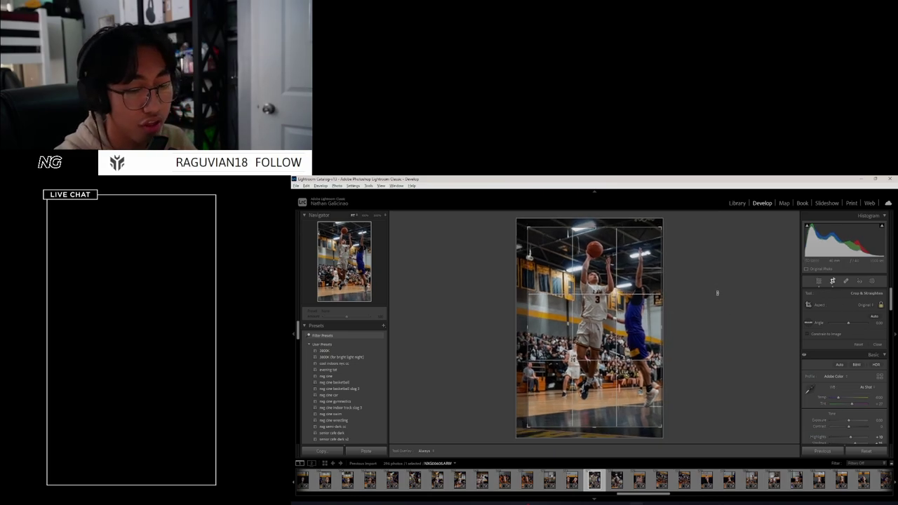
key(Return)
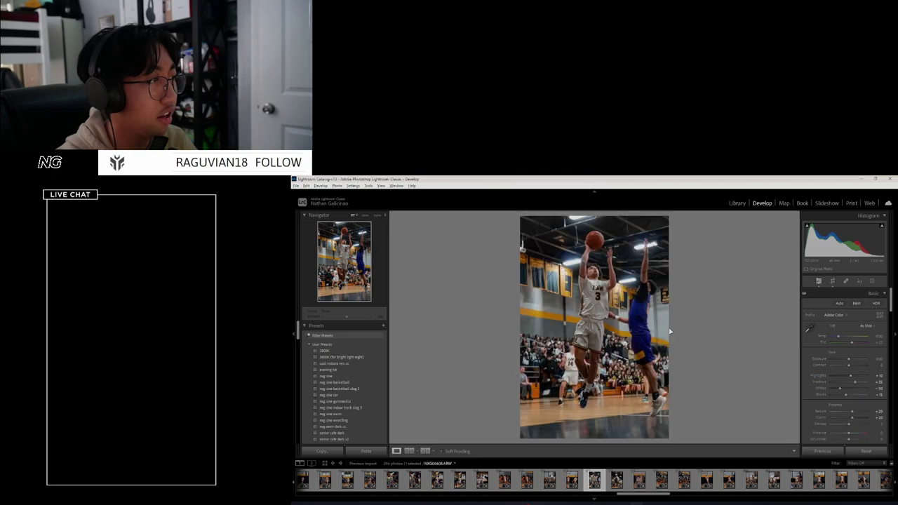
click(833, 282)
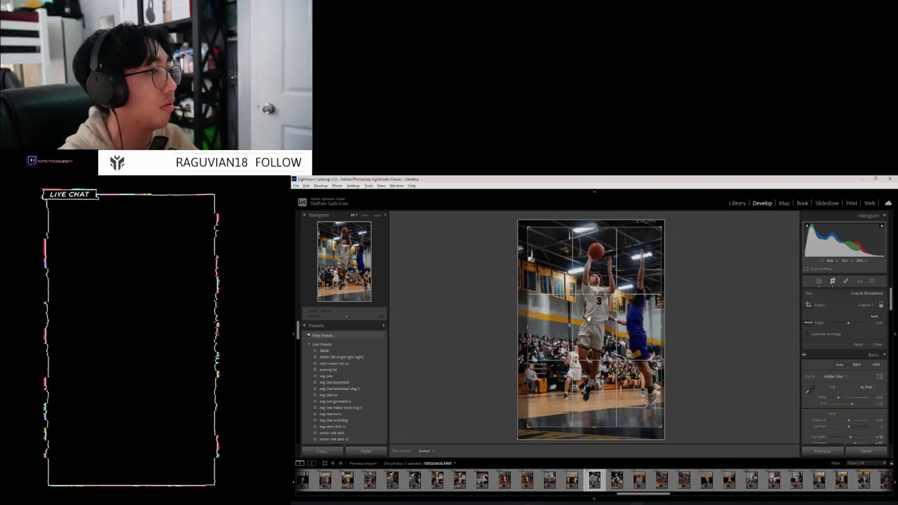
key(Return)
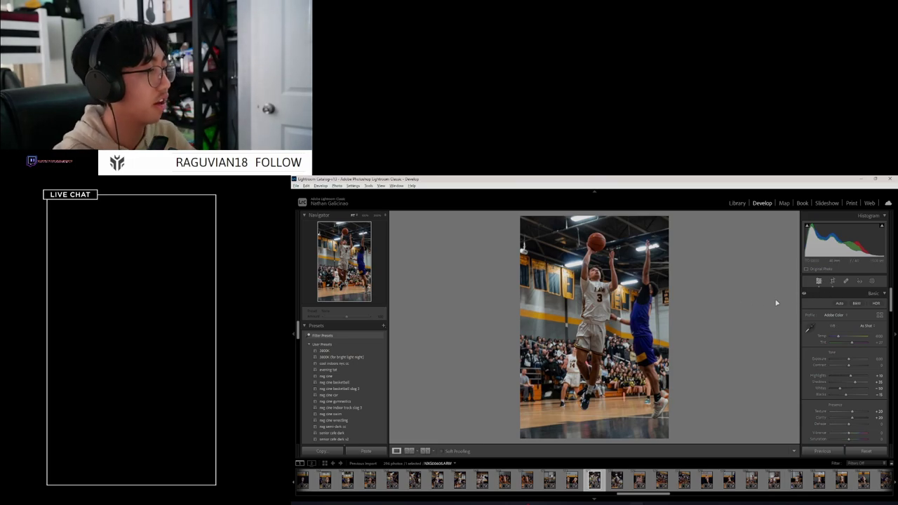
Pull the left crop edge further in to frame the players more tightly
click(833, 281)
drag(525, 323, 574, 335)
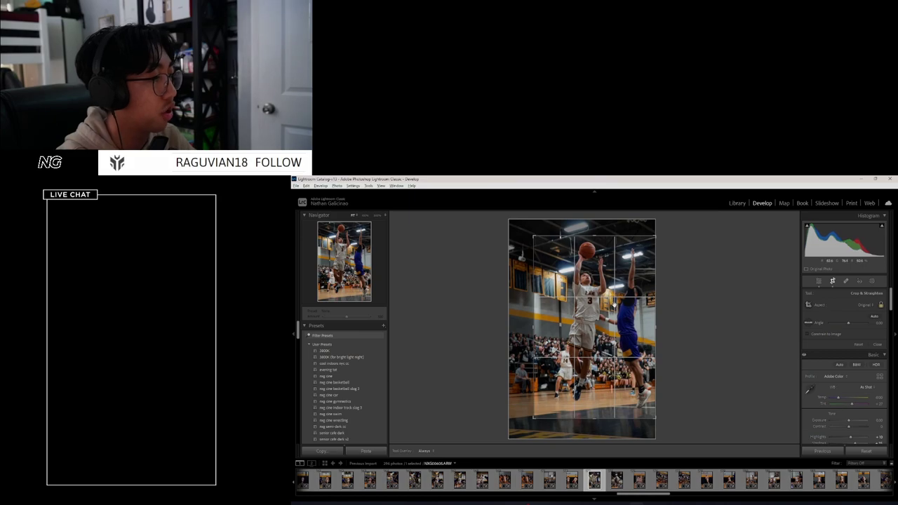
key(r)
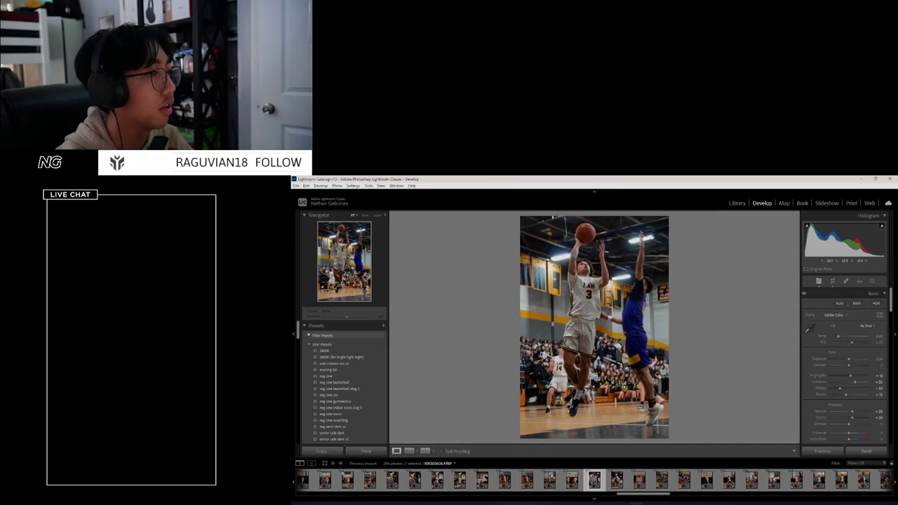
click(833, 281)
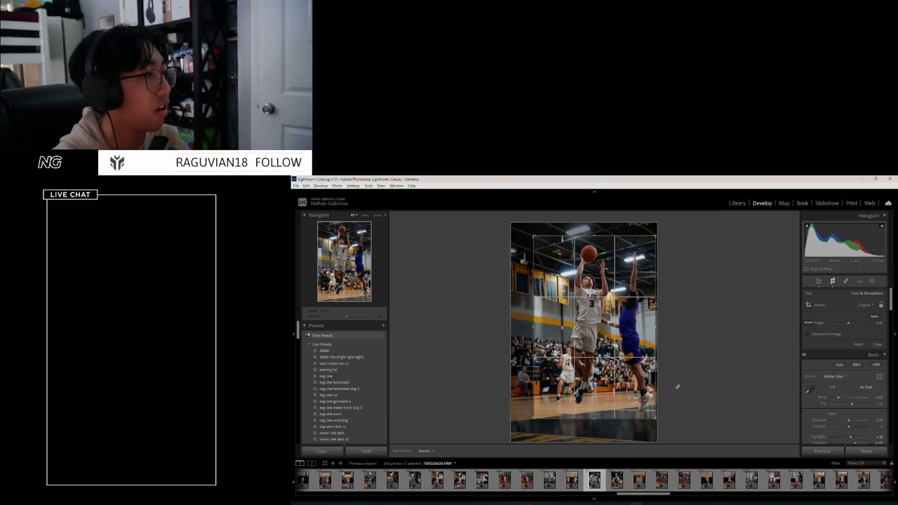
key(Return)
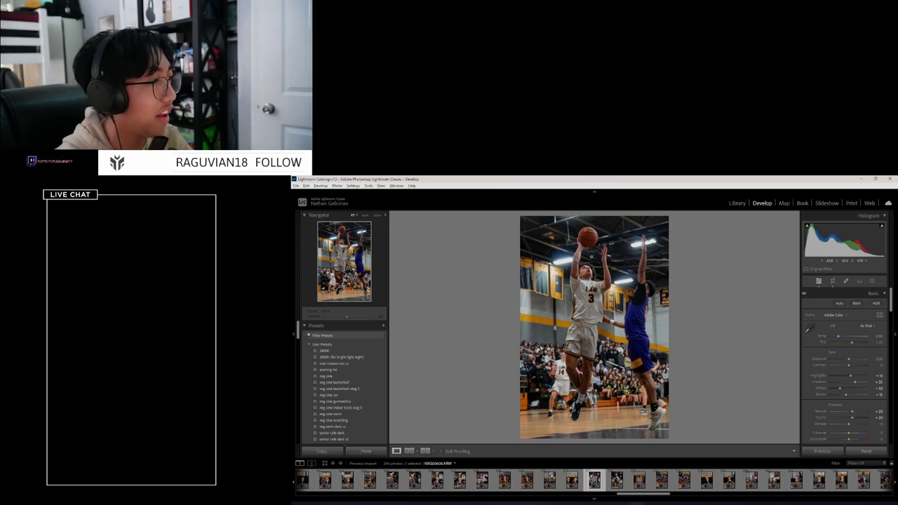
click(833, 281)
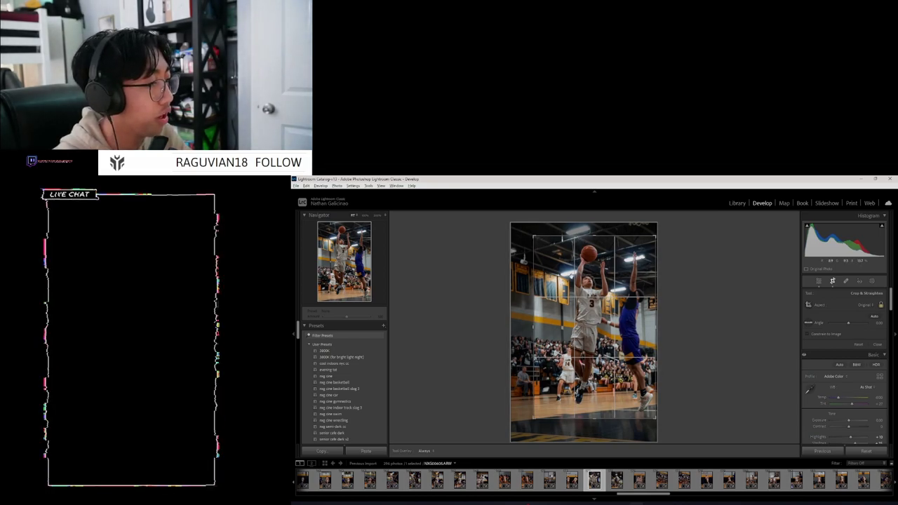
key(Return)
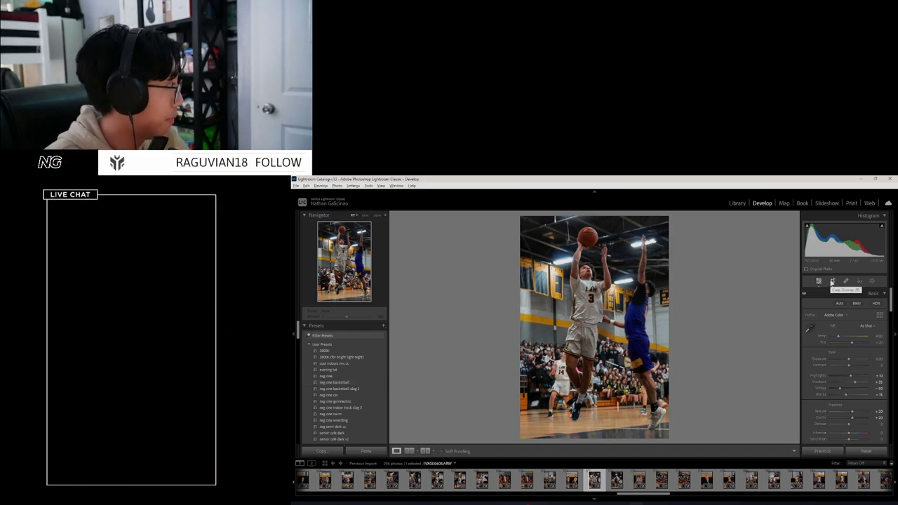
click(367, 384)
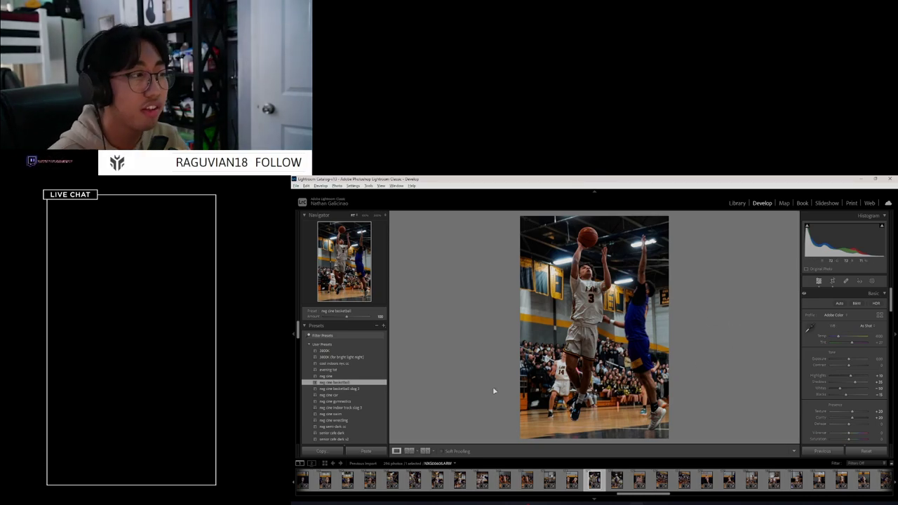
key(ctrl+z)
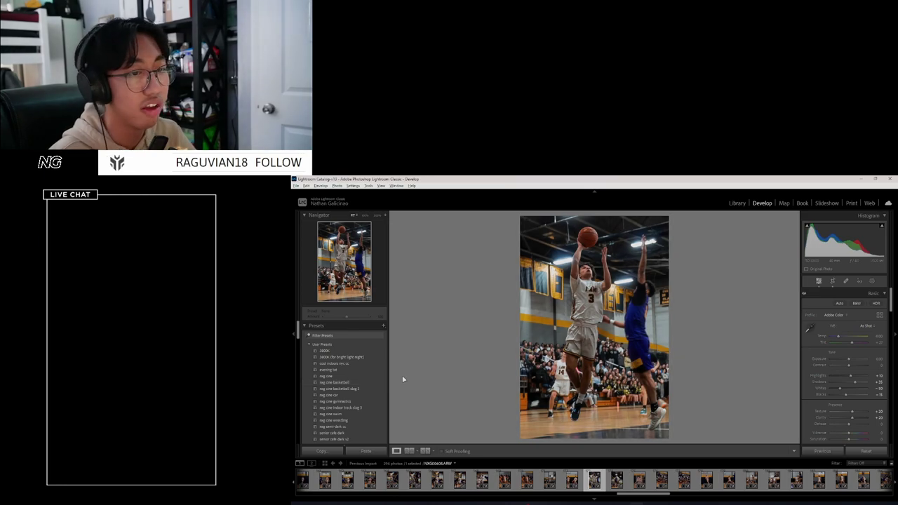
click(375, 382)
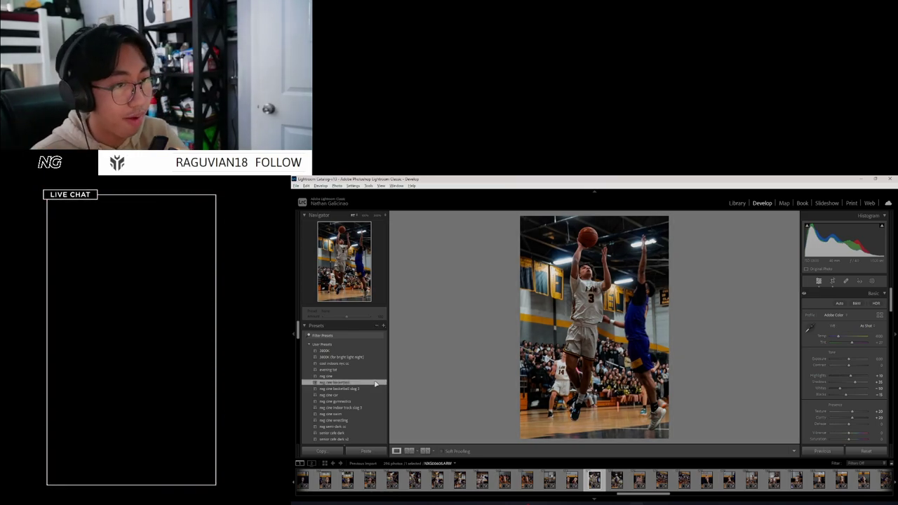
Apply the nxg cine basketball user preset at Amount 100, then hide the side panel for a larger view
click(375, 384)
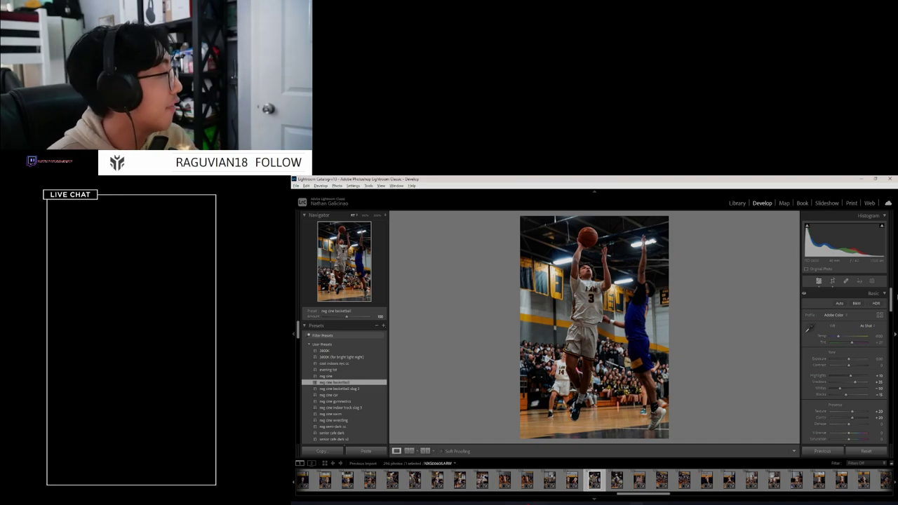
click(895, 318)
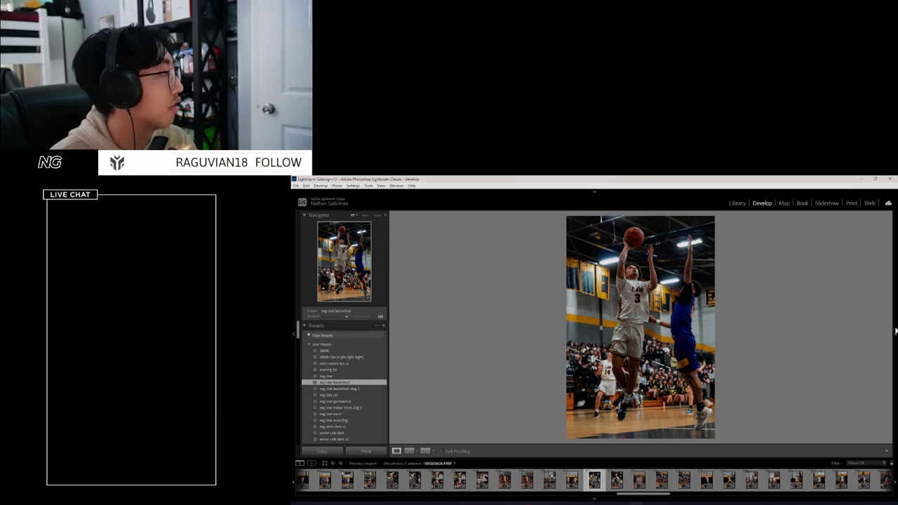
mouse_move(896, 330)
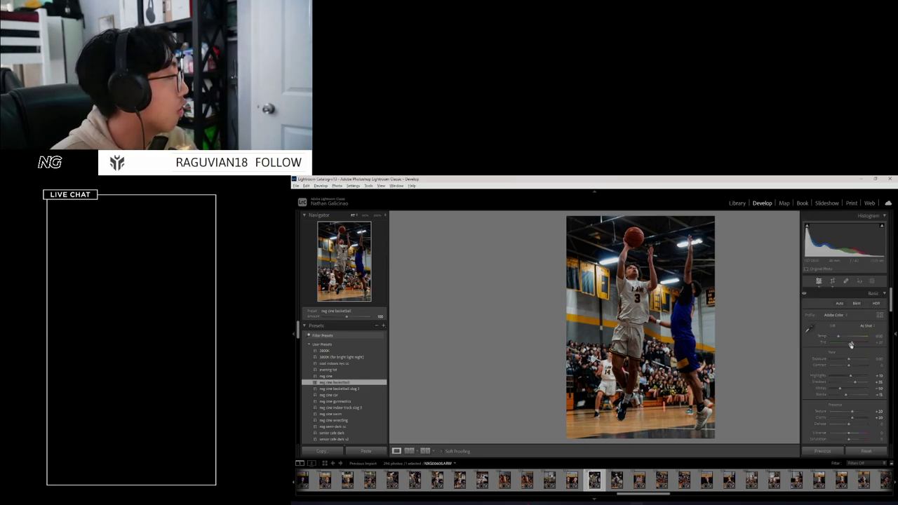
scroll(893, 330, down, 5)
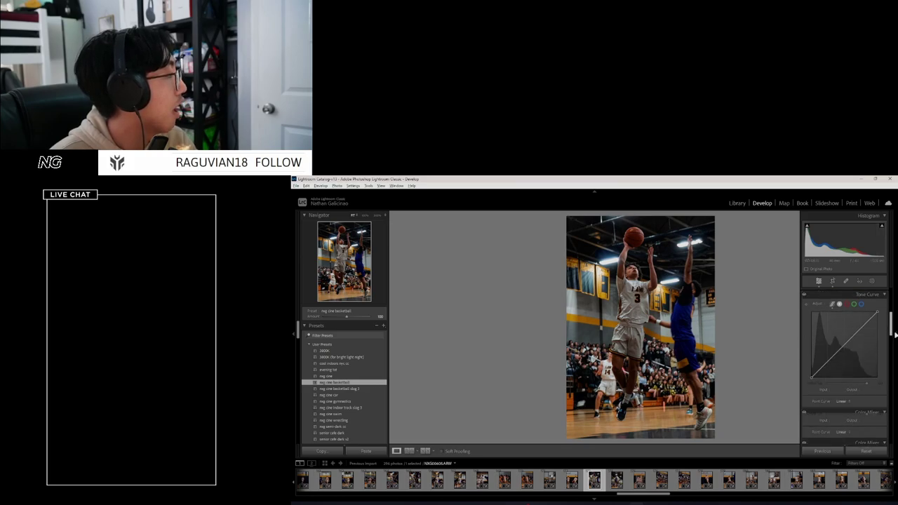
scroll(896, 334, down, 3)
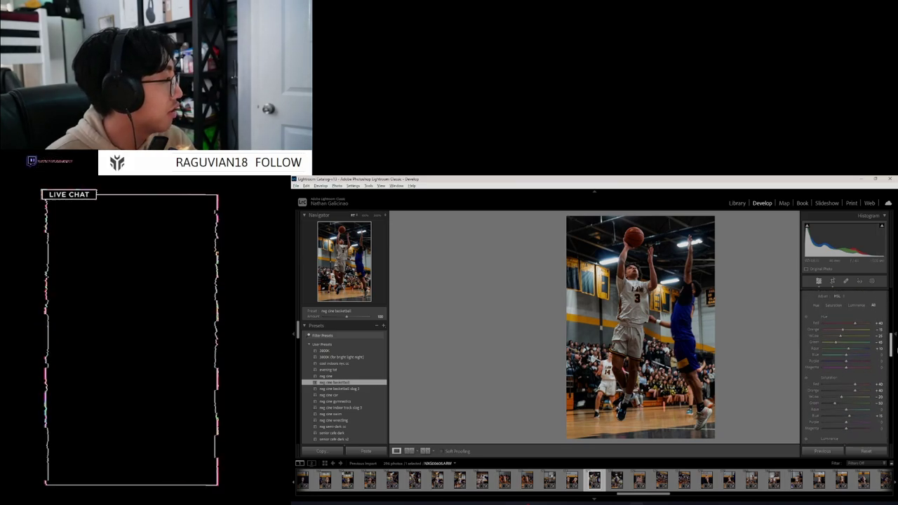
scroll(895, 353, down, 2)
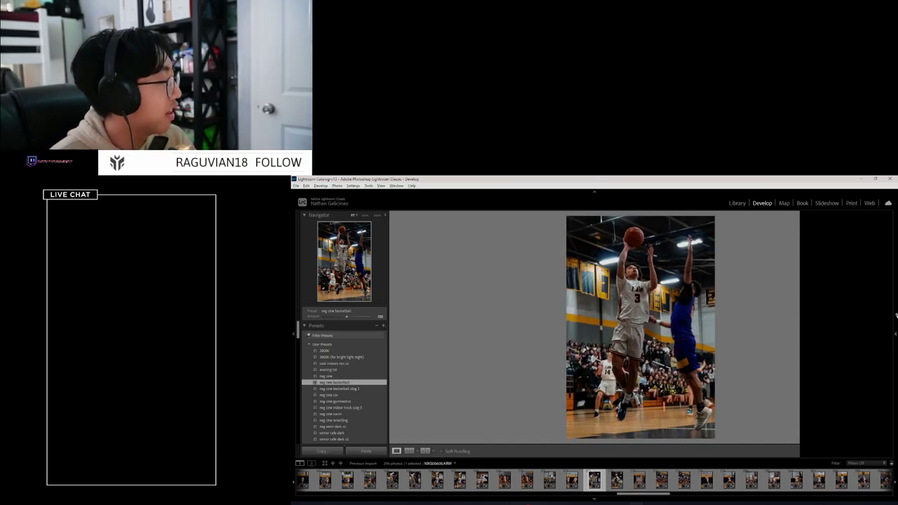
click(897, 316)
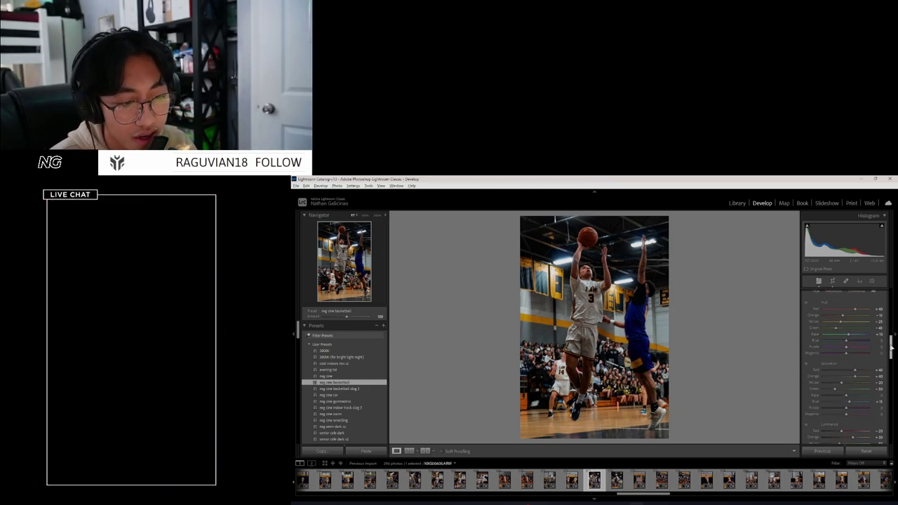
scroll(892, 345, up, 10)
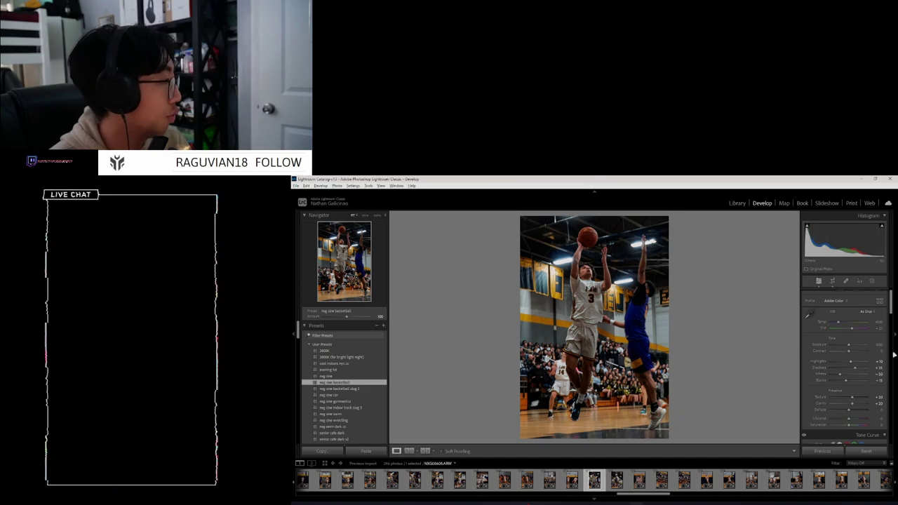
scroll(892, 305, down, 10)
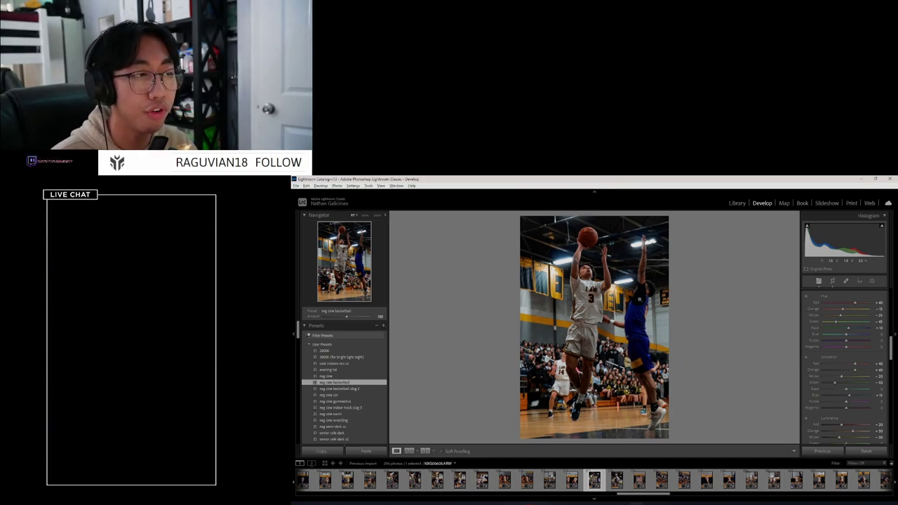
drag(893, 346, 896, 380)
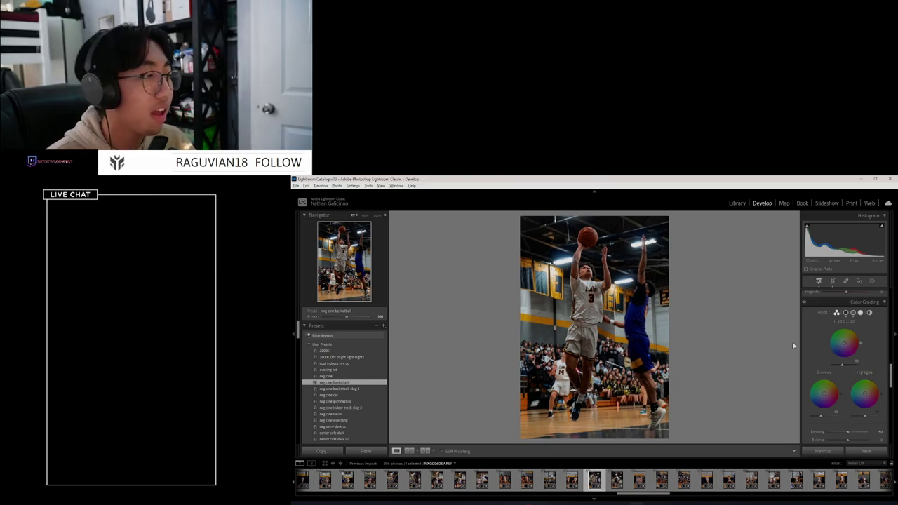
scroll(893, 371, up, 5)
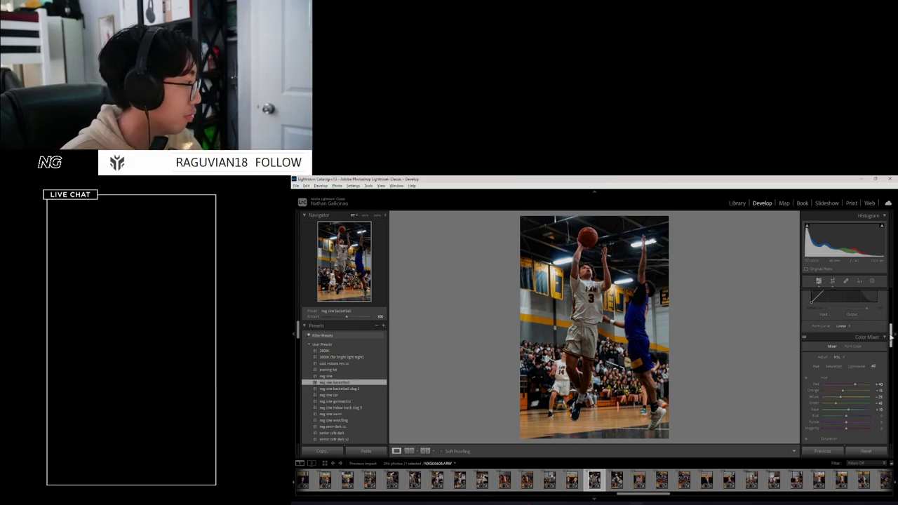
drag(894, 343, 894, 327)
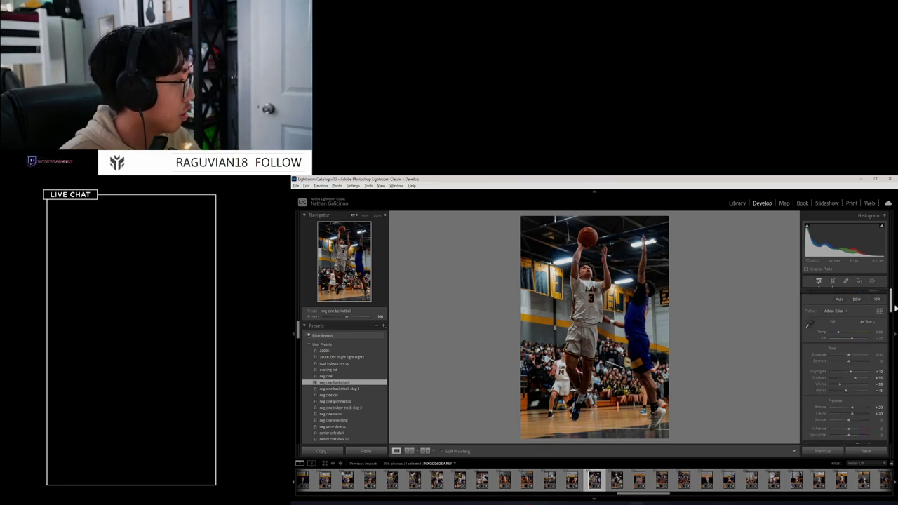